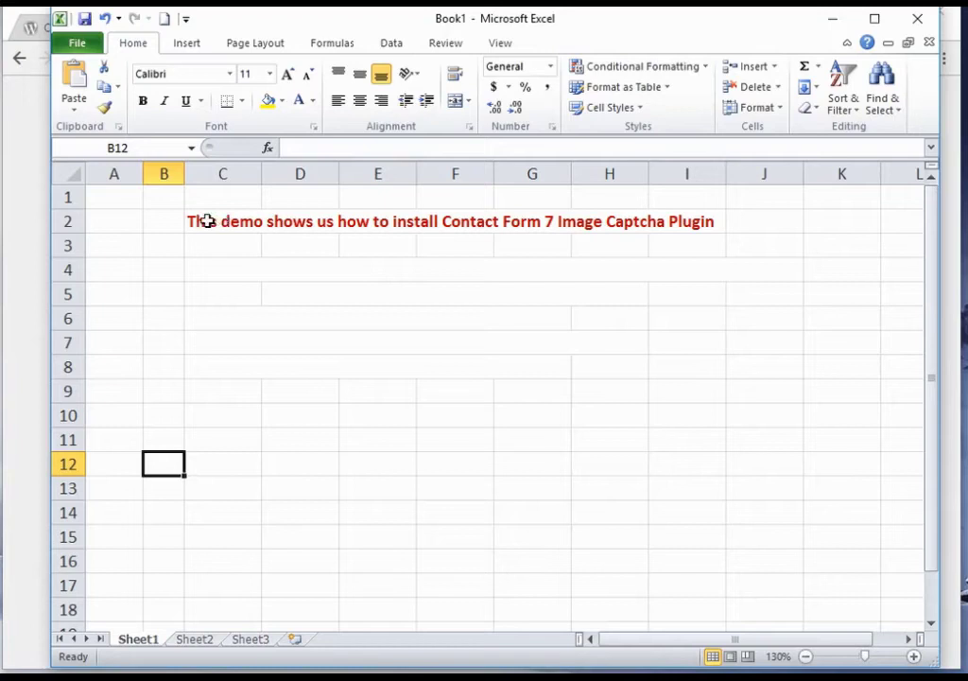
Enter 'Hi' in cell B3
left_click(197, 222)
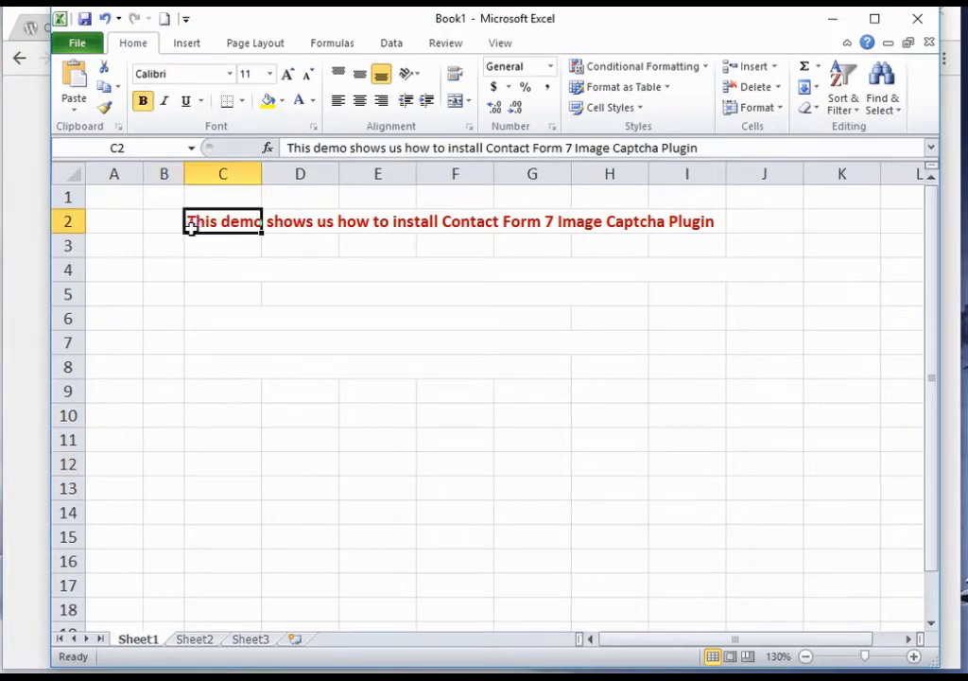
left_click(162, 248)
type("H")
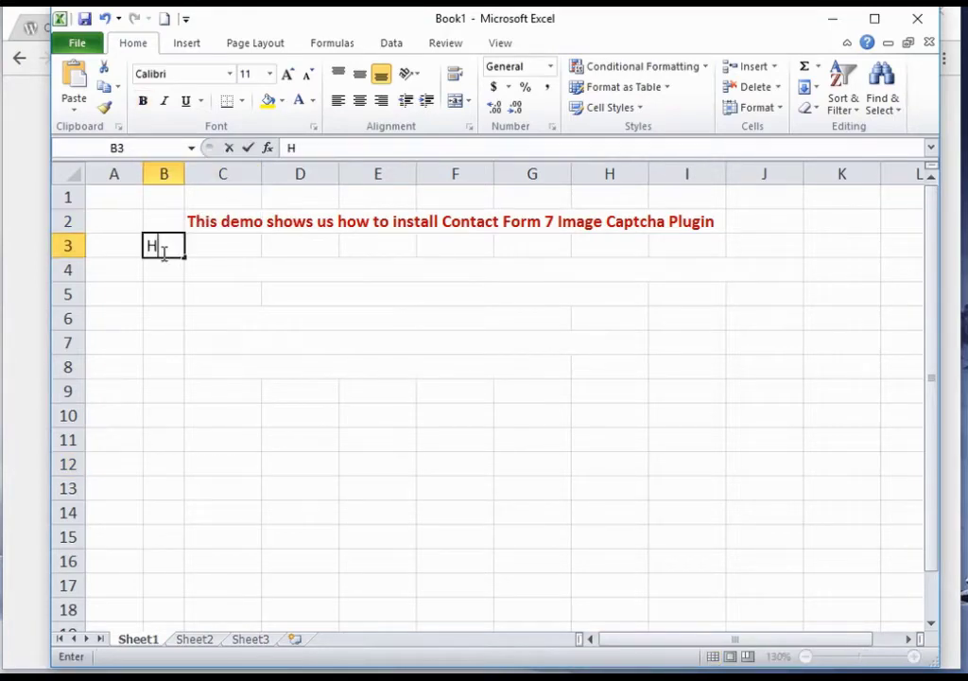
type("i")
key("Return")
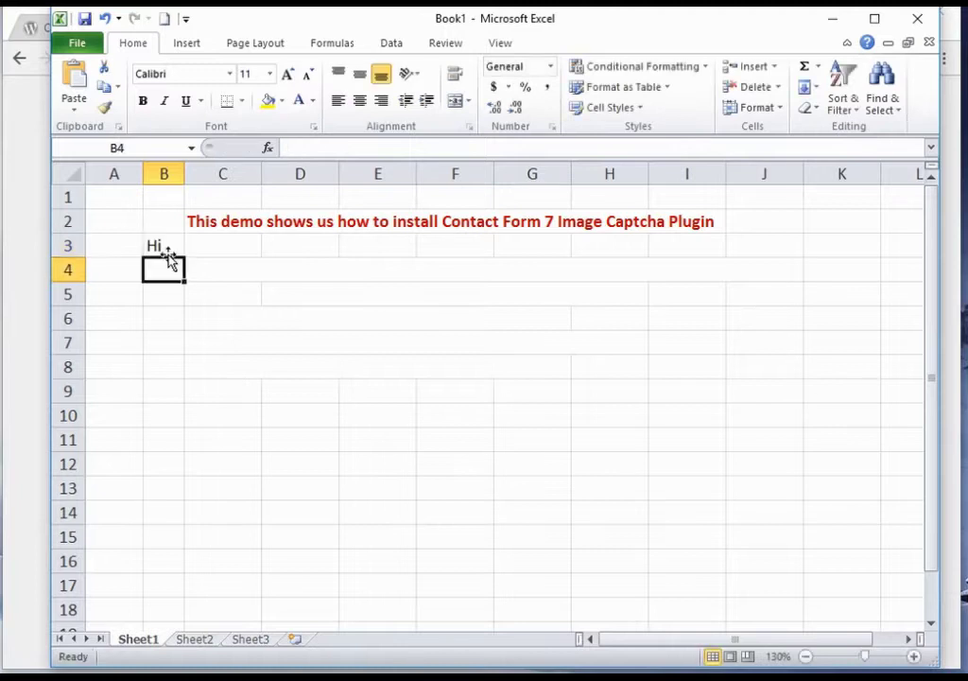
Colour the C4 plugin description dark red and add the missing 's' to 'spam messages'
left_click(212, 272)
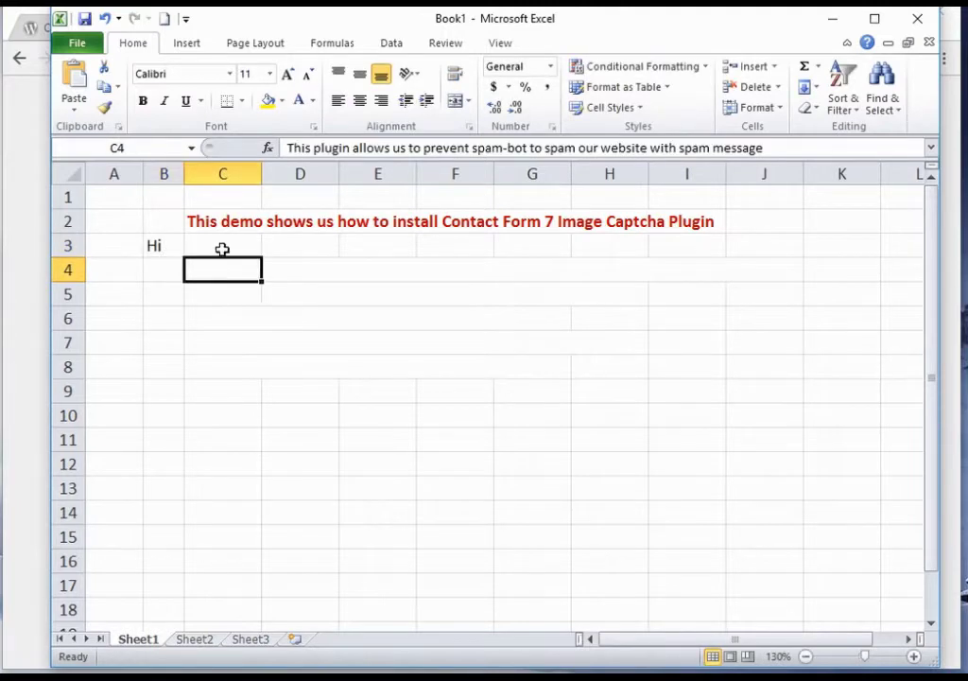
left_click(313, 101)
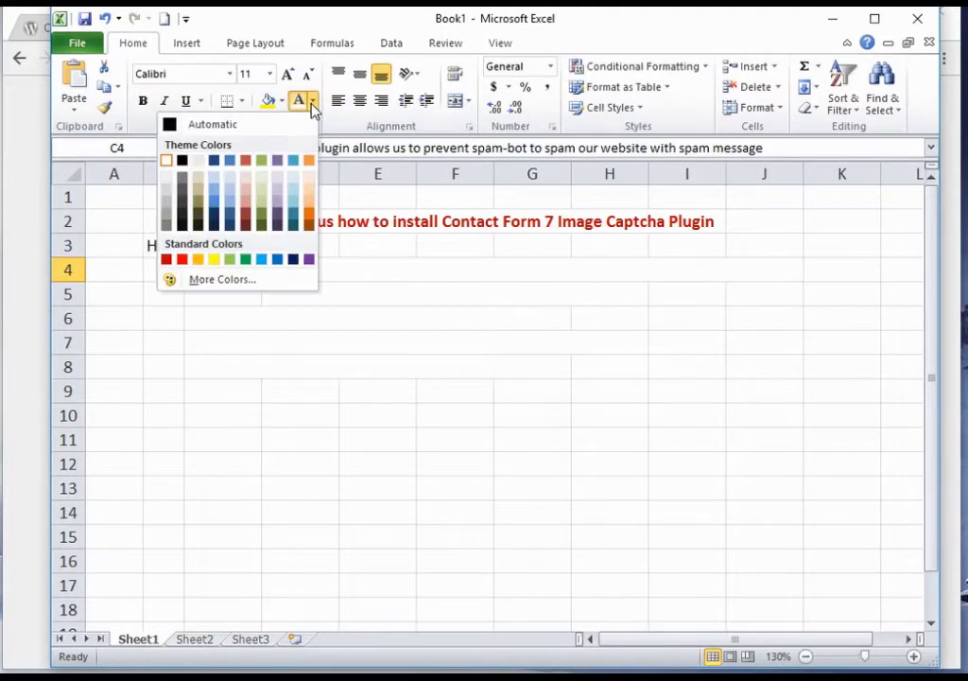
left_click(164, 258)
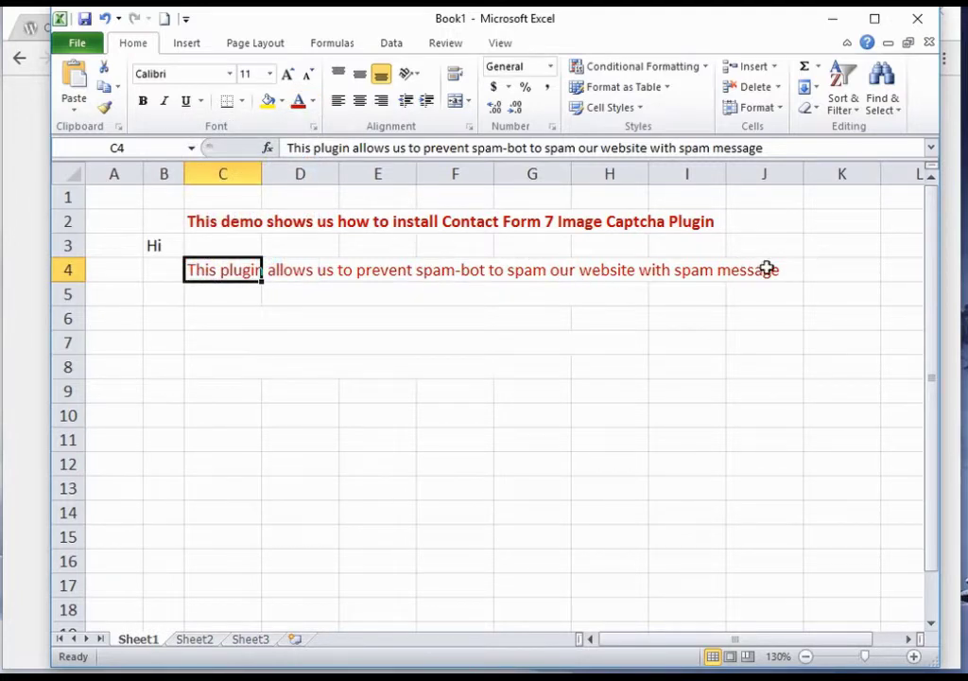
left_click(781, 147)
type("s")
key("Return")
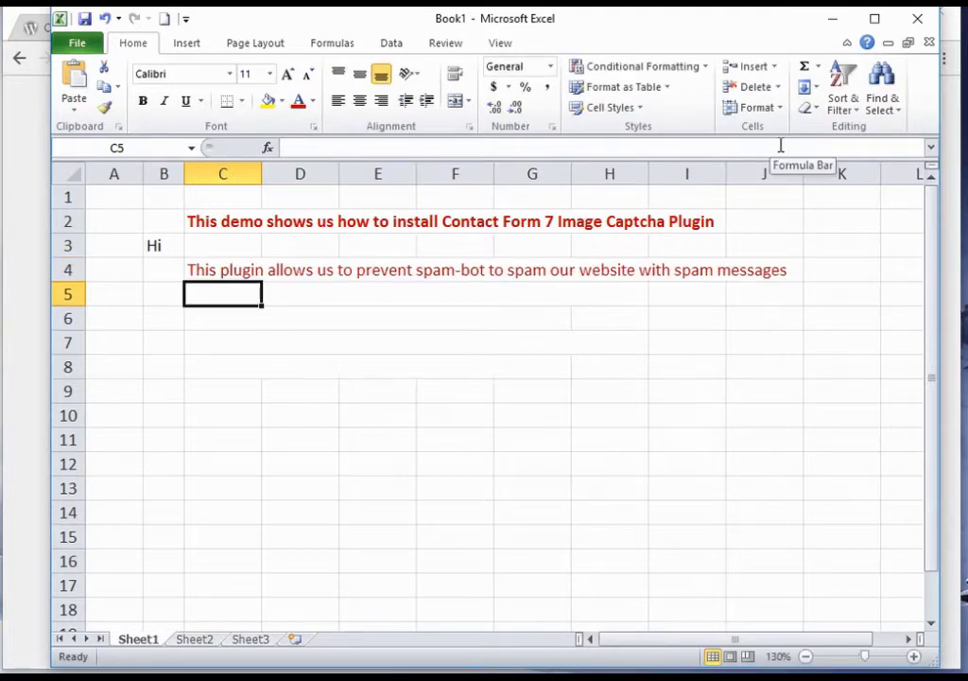
Make the Step 1 note in C6 red and return to the WordPress login page
left_click(217, 325)
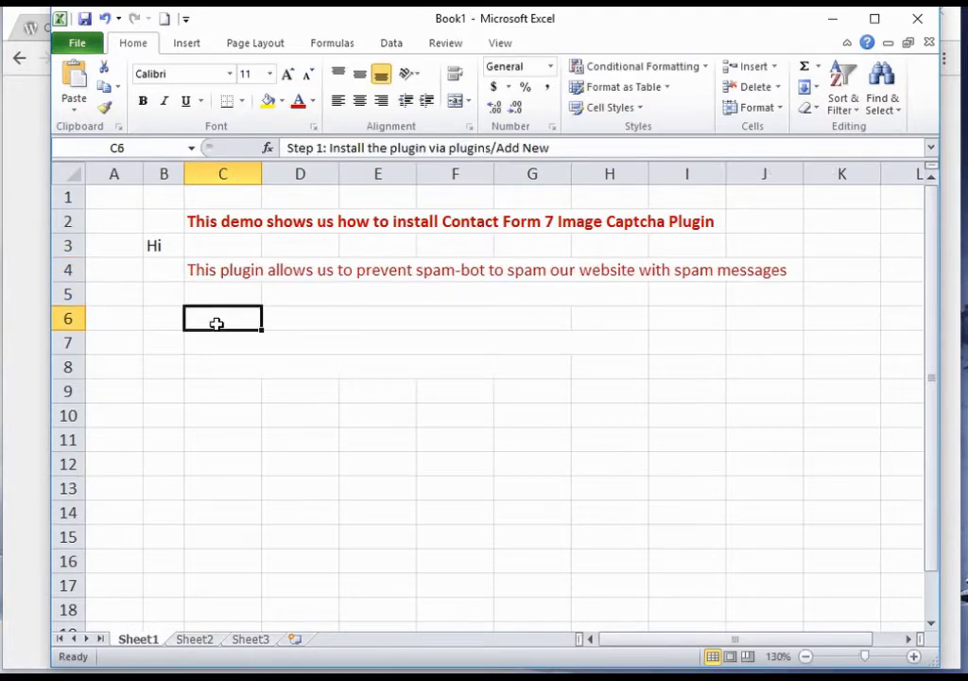
left_click(298, 101)
left_click(146, 317)
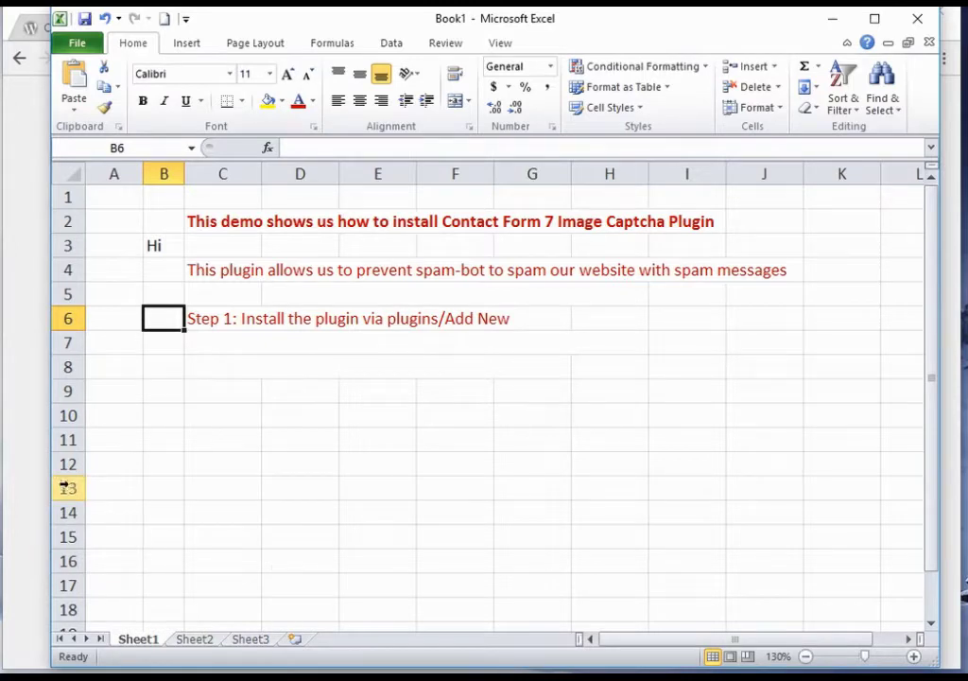
left_click(35, 473)
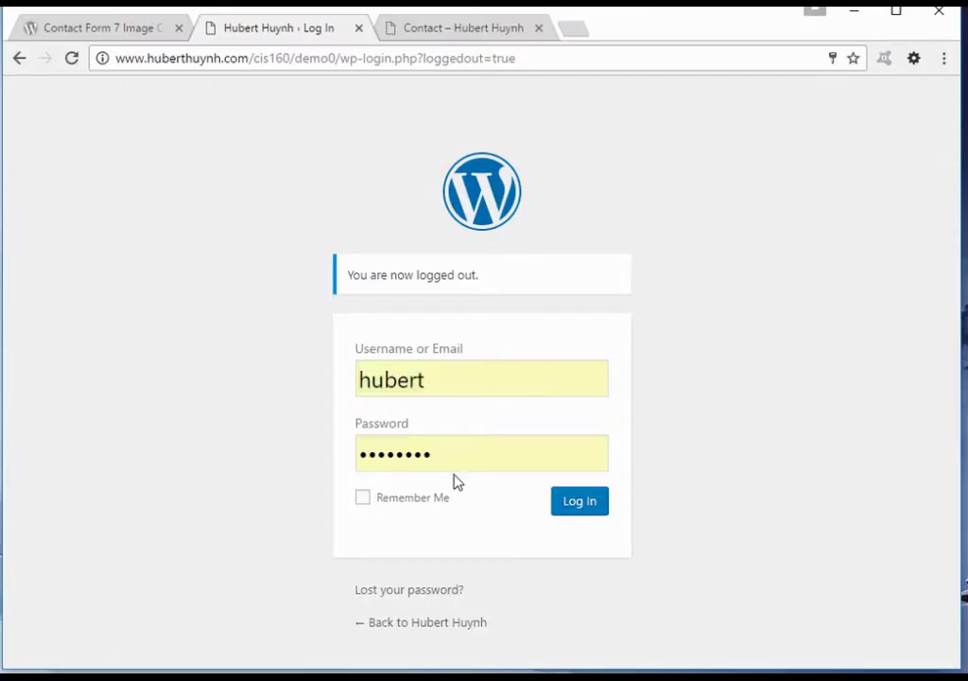
Log in to WordPress and go to Plugins > Add New
left_click(576, 504)
left_click(576, 503)
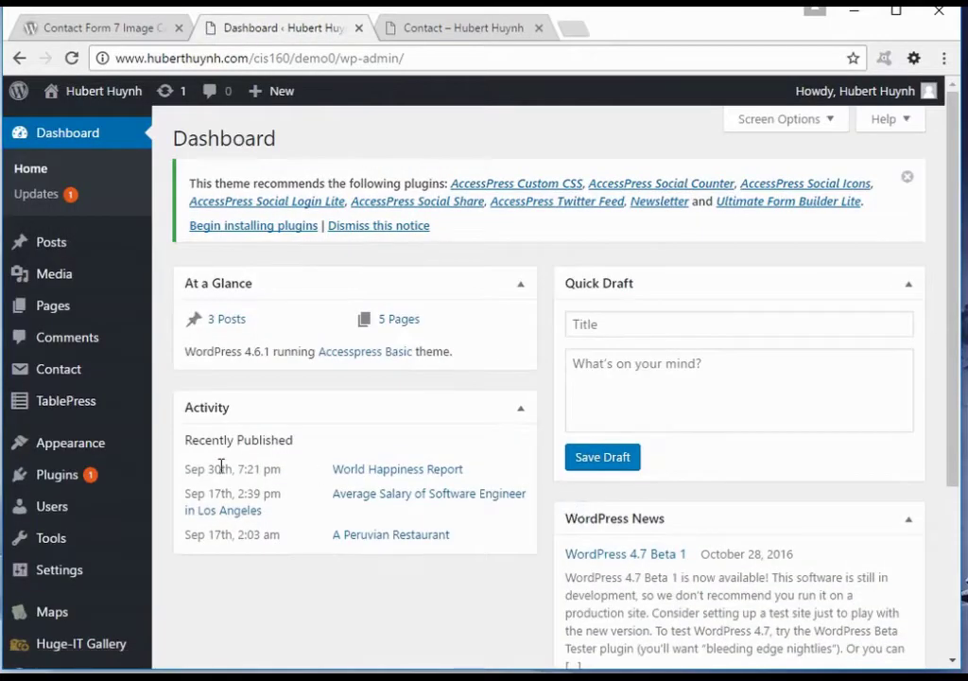
mouse_move(54, 480)
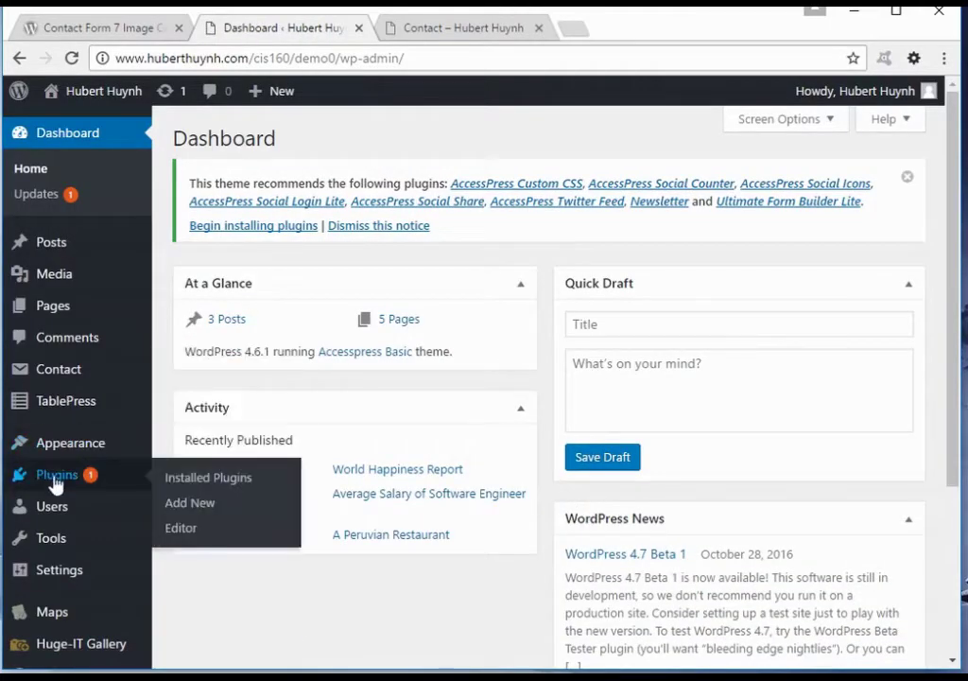
left_click(188, 506)
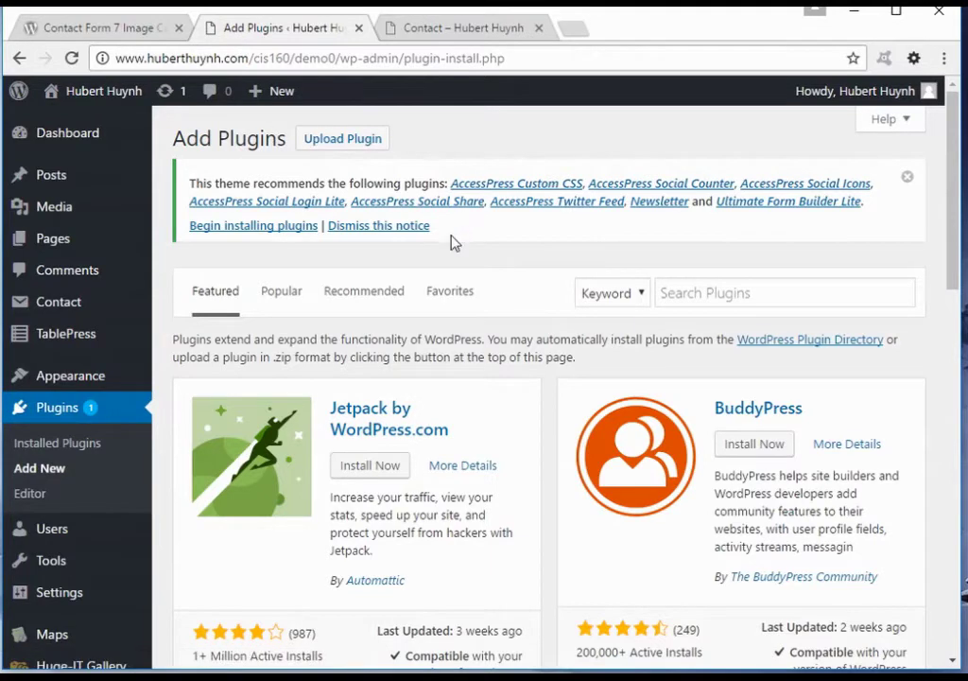
left_click(67, 469)
Search for 'Contact Form 7 Image Captcha', install and activate it, then return to Excel
left_click(699, 293)
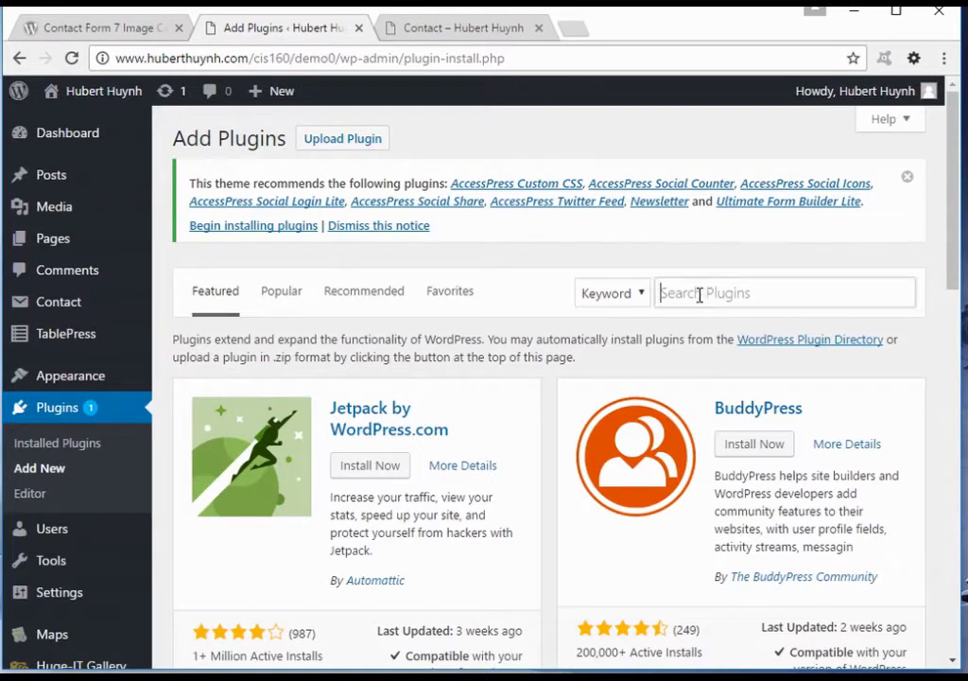
type("Contact Fo")
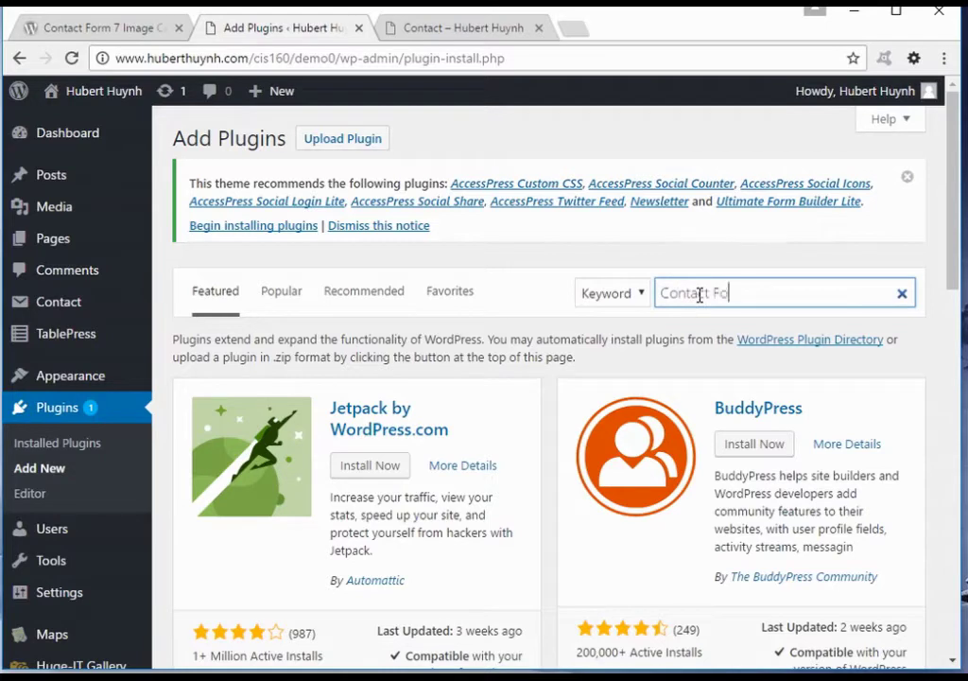
type("rm 7")
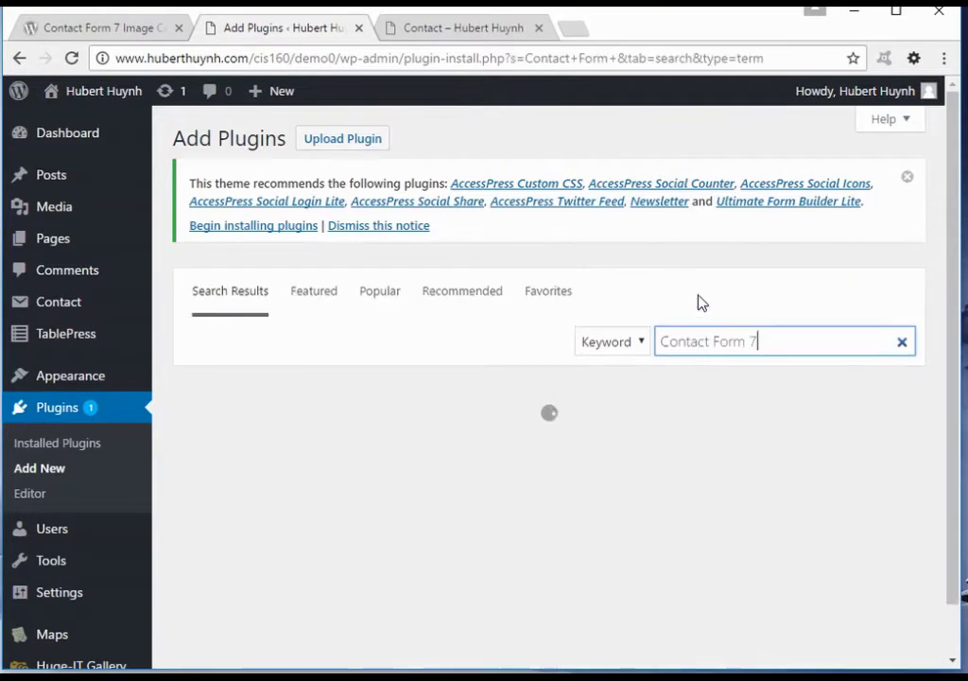
type(" Image")
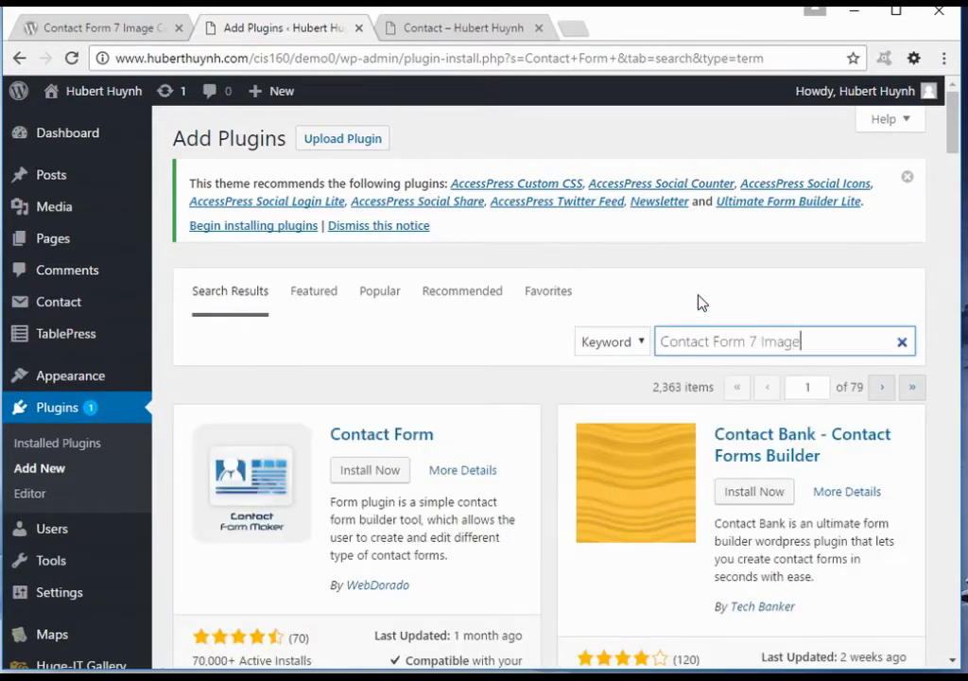
type(" Captcha")
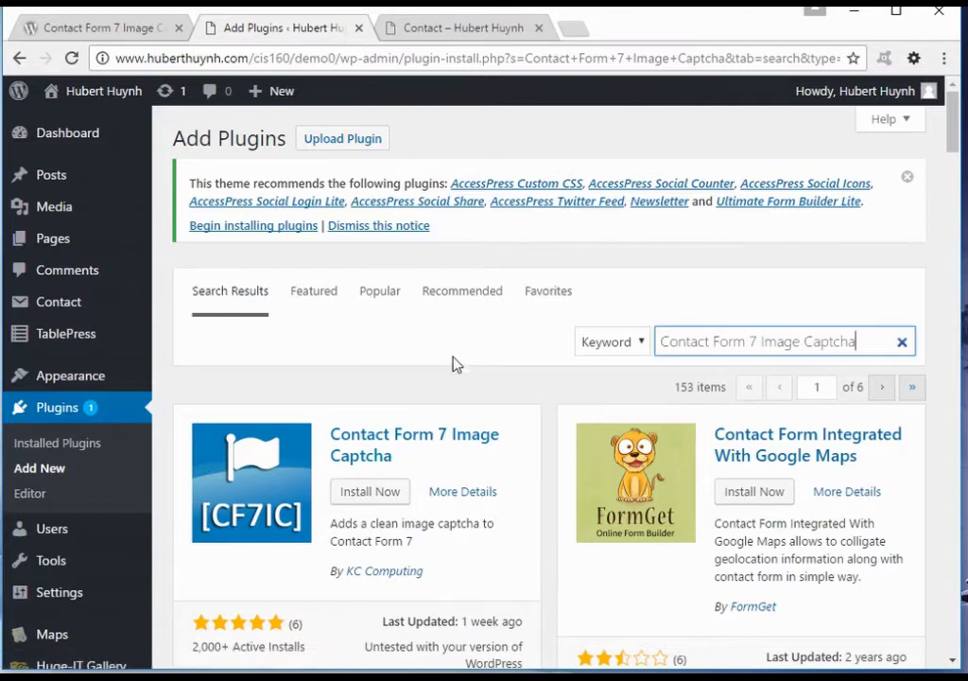
left_click(370, 496)
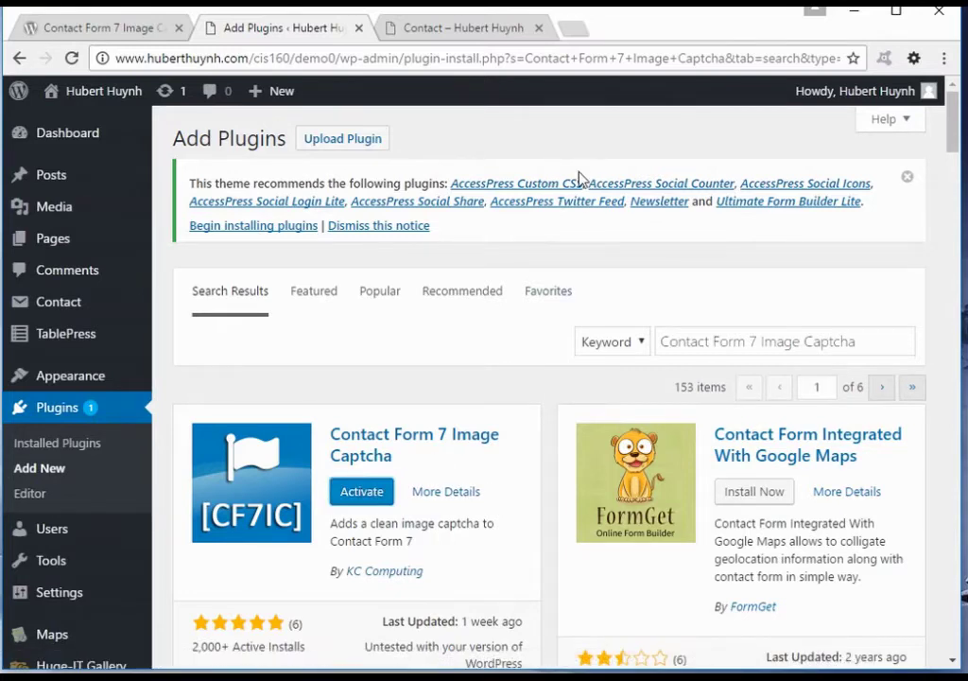
left_click(362, 493)
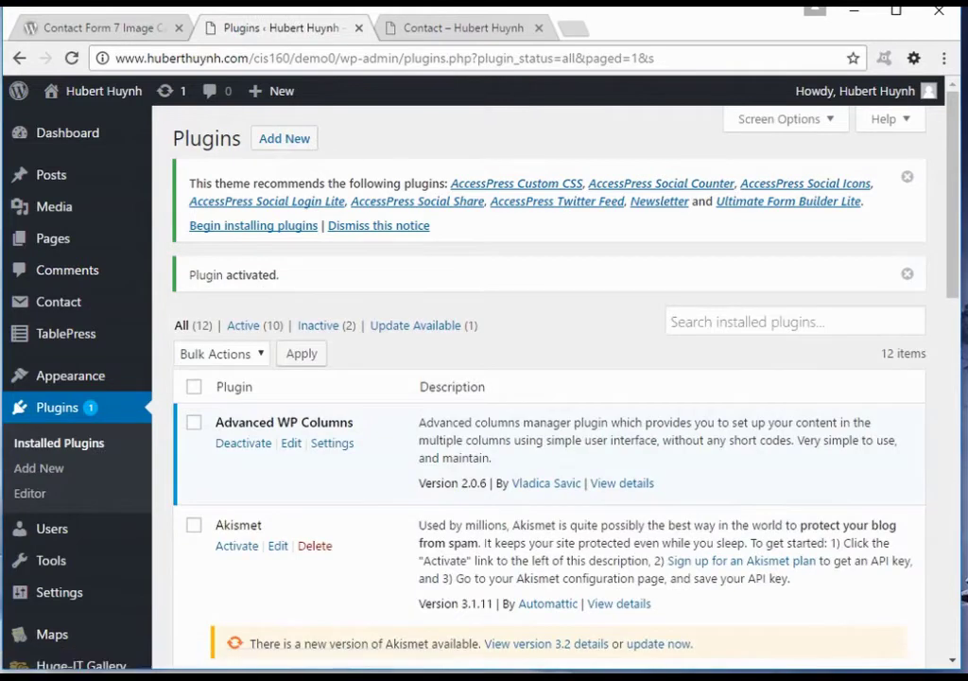
key("alt+Tab")
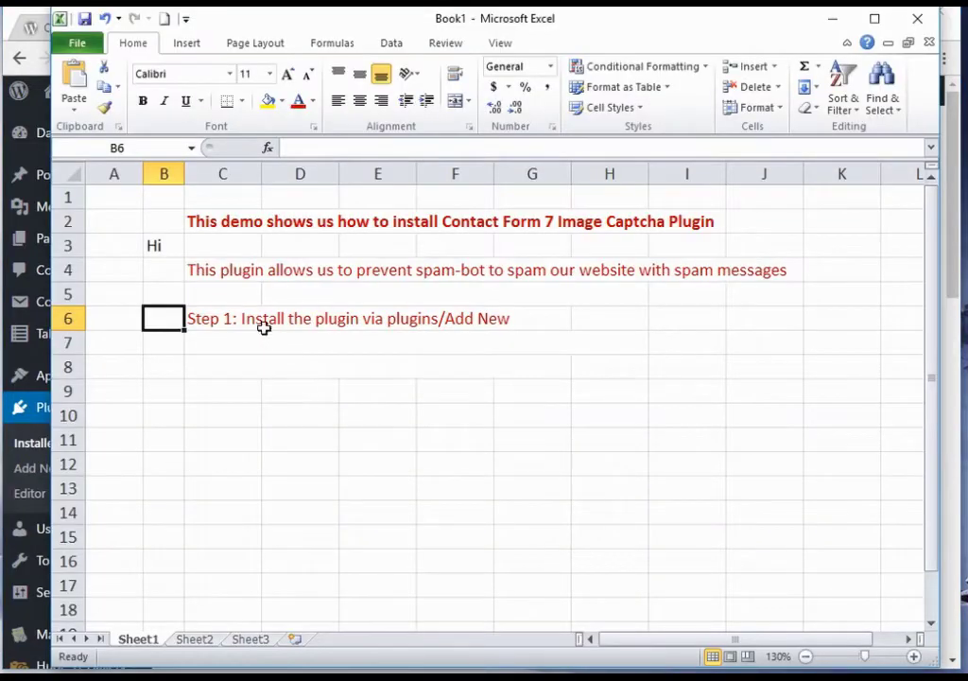
Turn the D5 note 'Right now we do not have a captcha on our form' red, then go back to WordPress
left_click(287, 296)
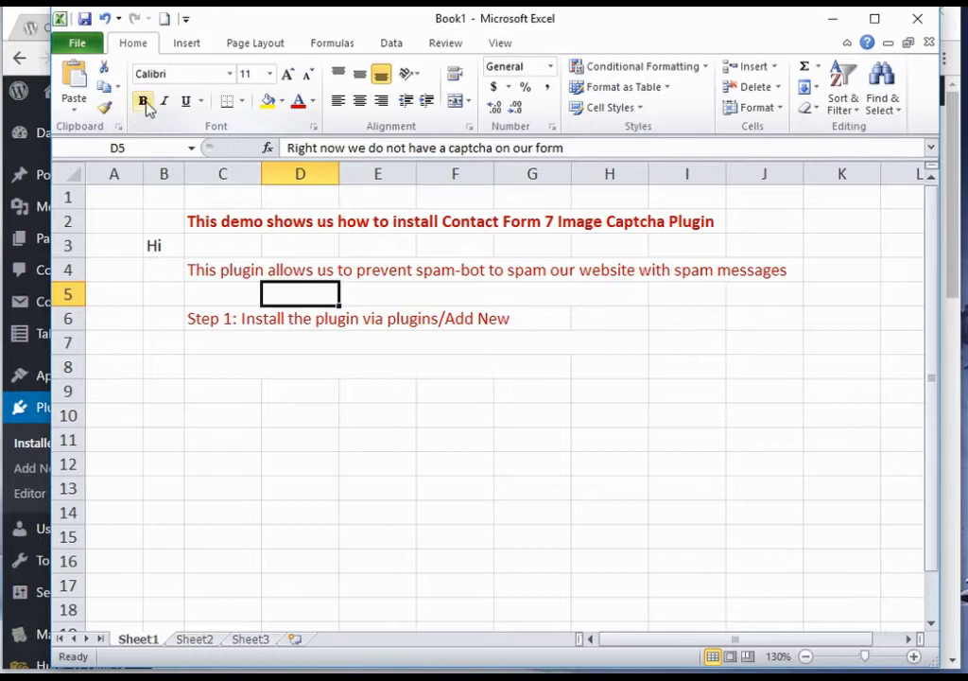
left_click(298, 101)
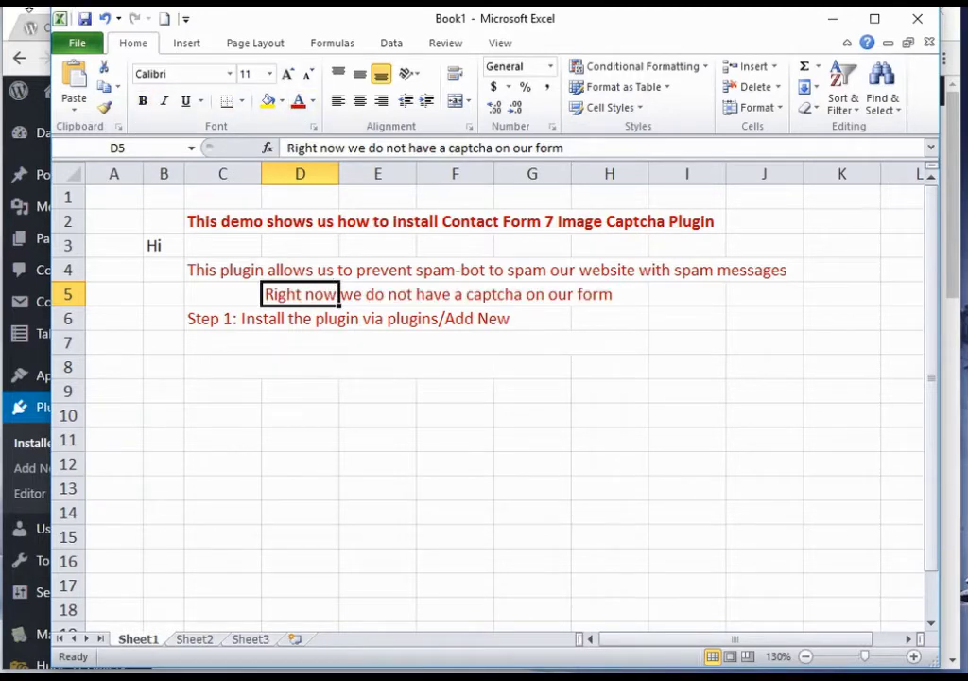
left_click(31, 10)
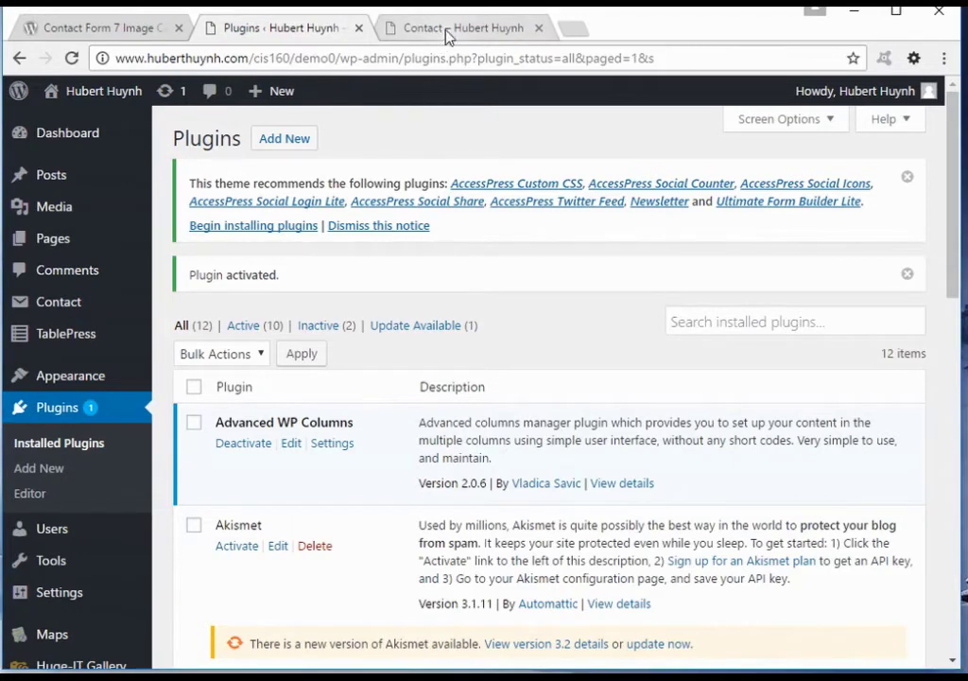
left_click(446, 33)
left_click_drag(955, 440, 951, 106)
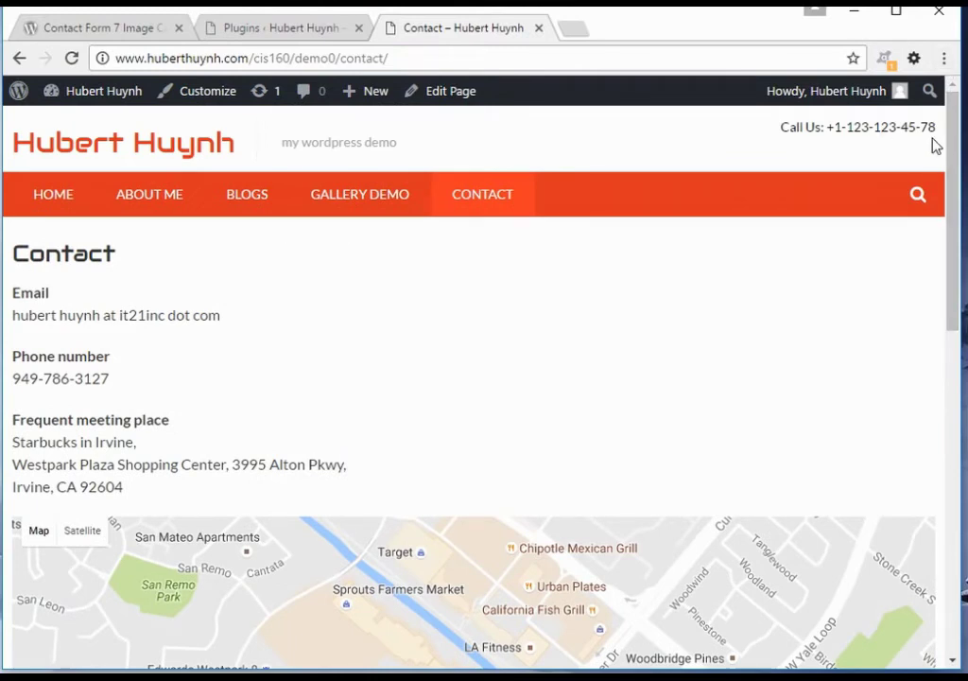
left_click_drag(953, 145, 953, 356)
scroll(337, 460, "down", 3)
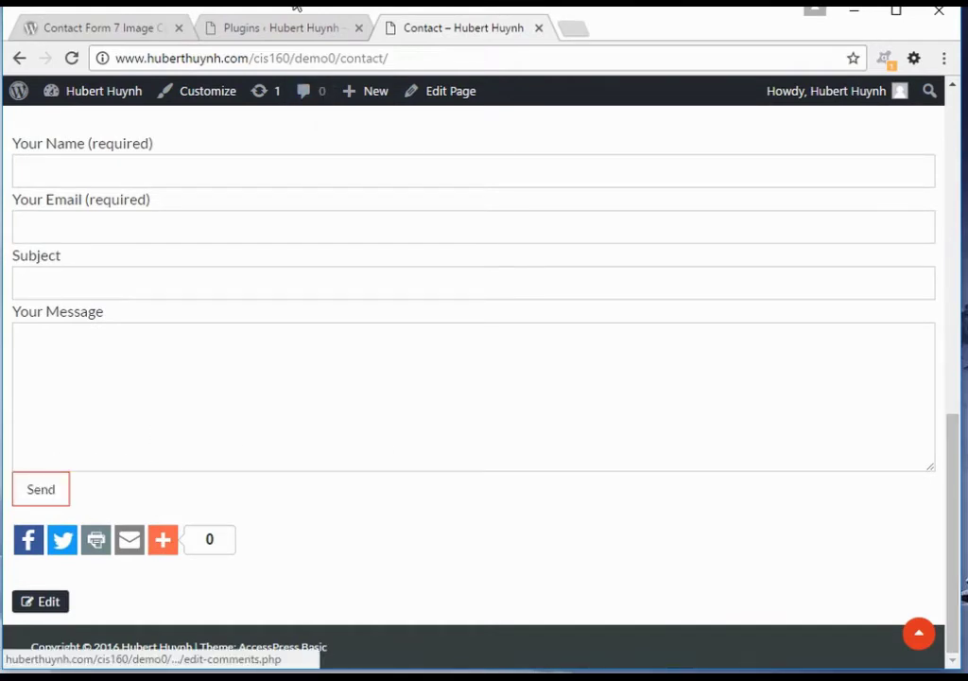
left_click(285, 35)
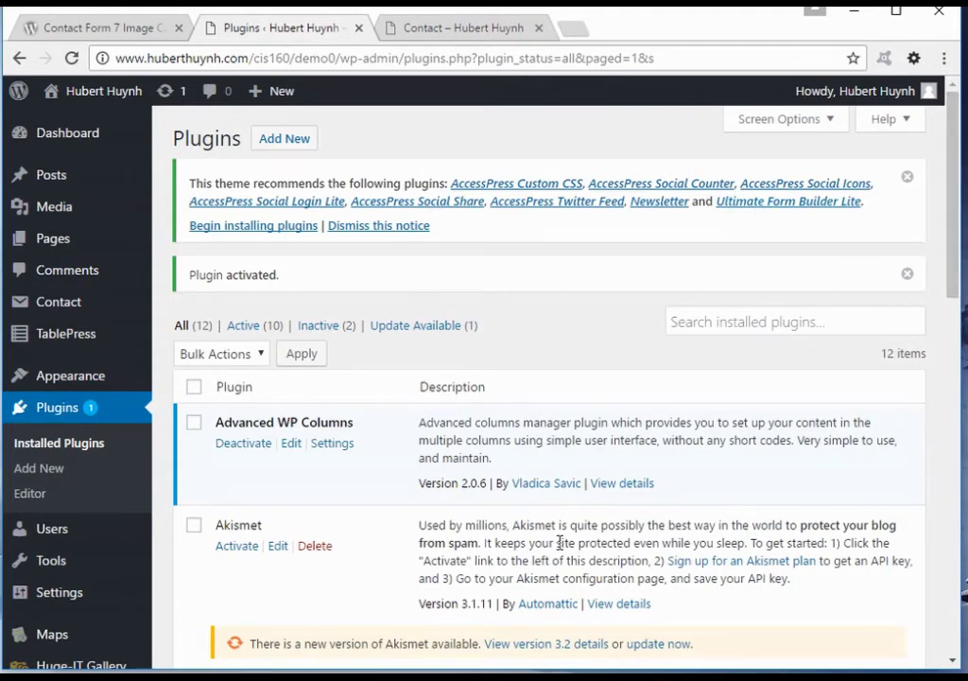
left_click_drag(957, 280, 953, 374)
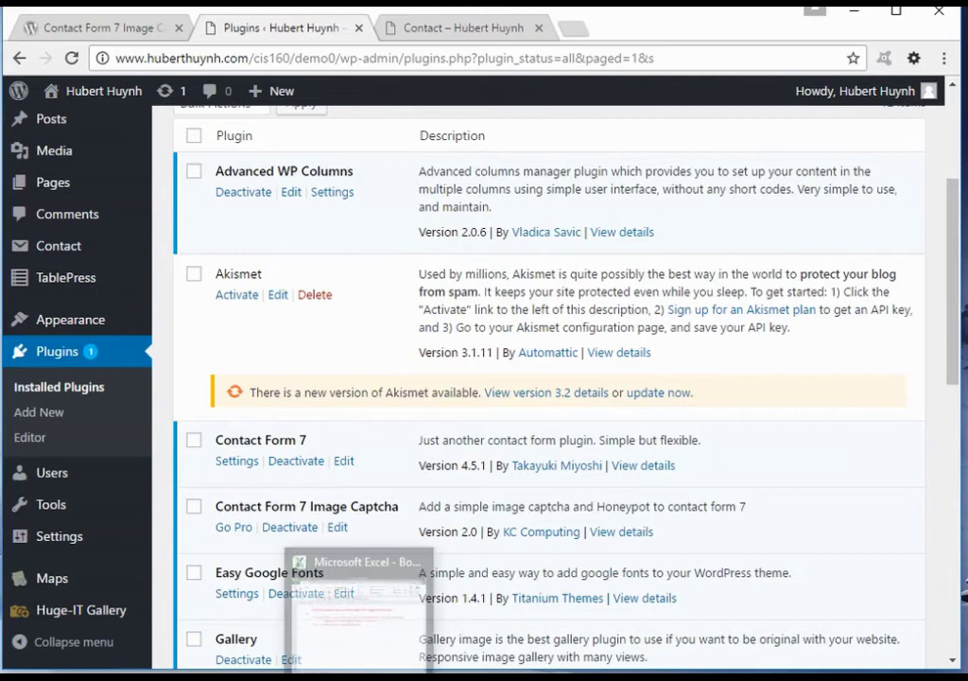
left_click(335, 665)
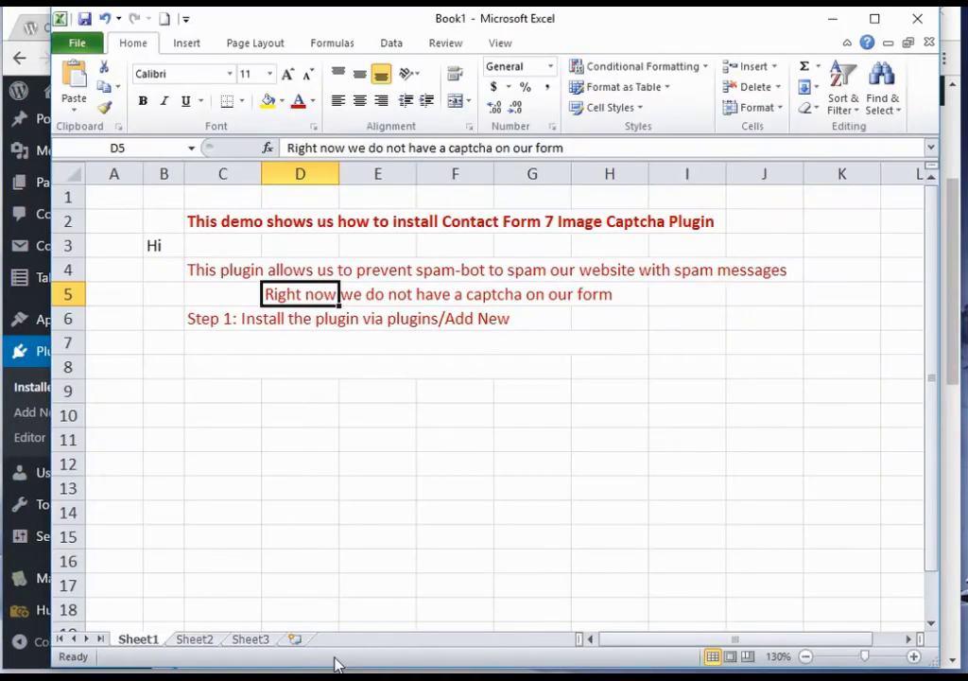
Turn the C7 'Step 2: add a shortcode' note red and go back to WordPress
left_click(222, 343)
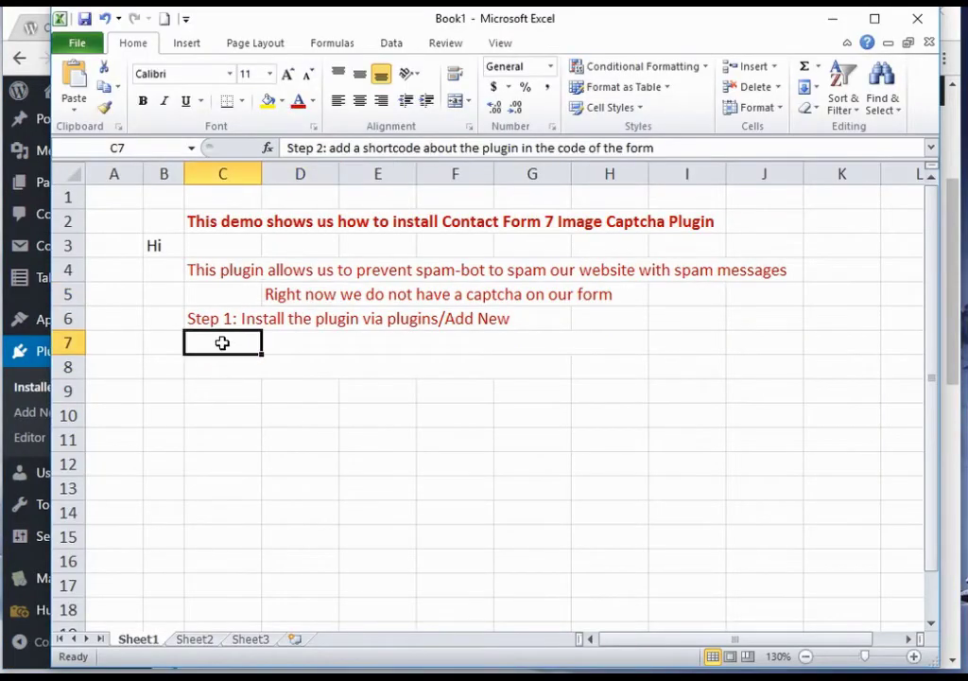
left_click(297, 100)
left_click(155, 366)
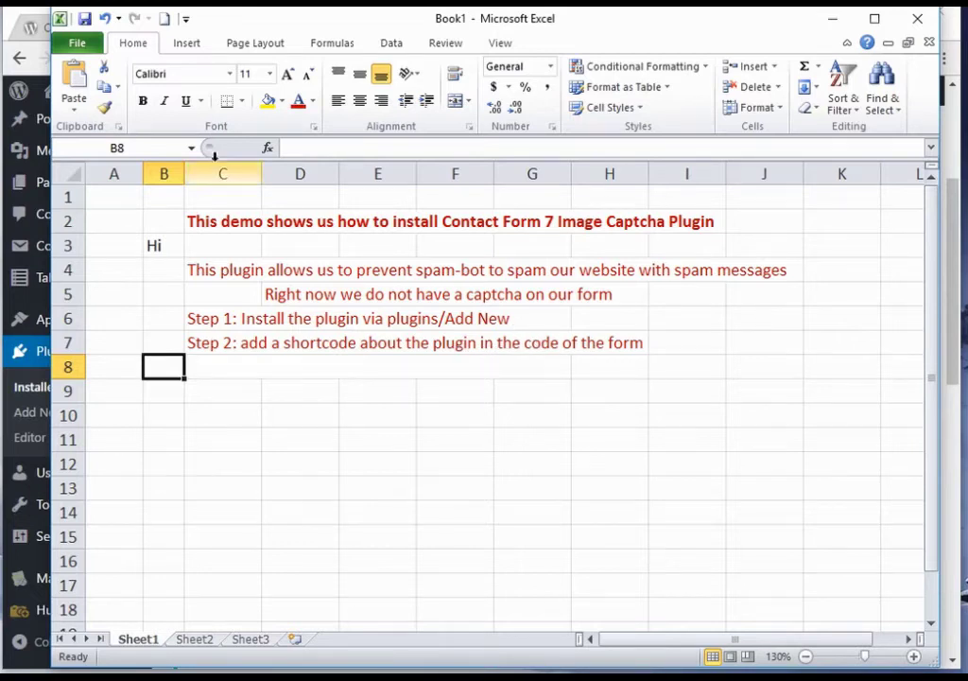
left_click(21, 14)
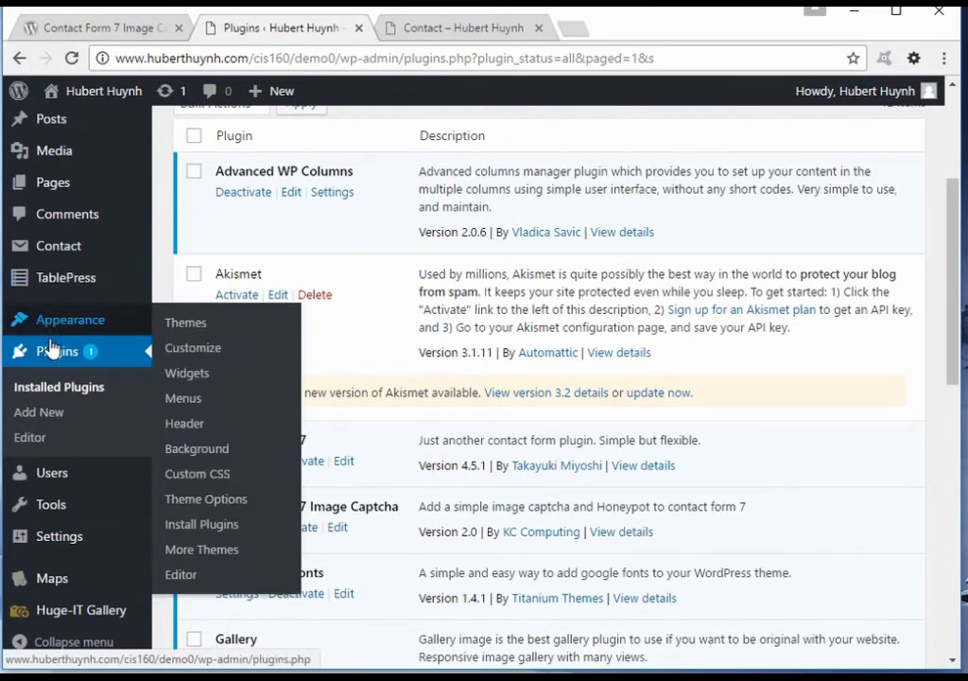
Go to Contact > Contact Forms, edit the 'Contact Us' form, and scroll to its template
mouse_move(22, 259)
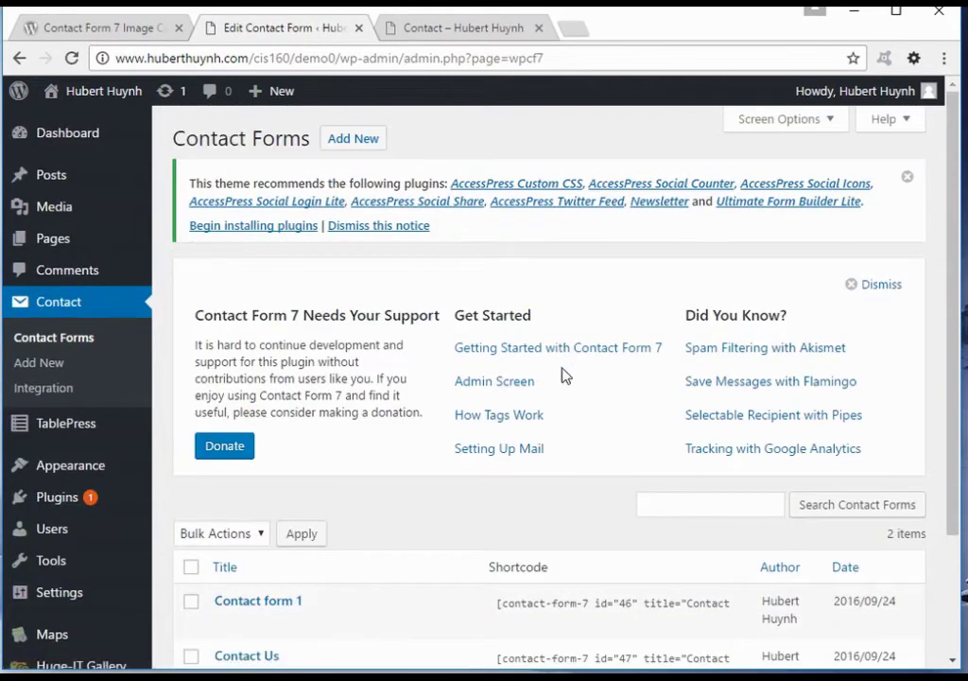
scroll(564, 375, "down", 3)
mouse_move(291, 499)
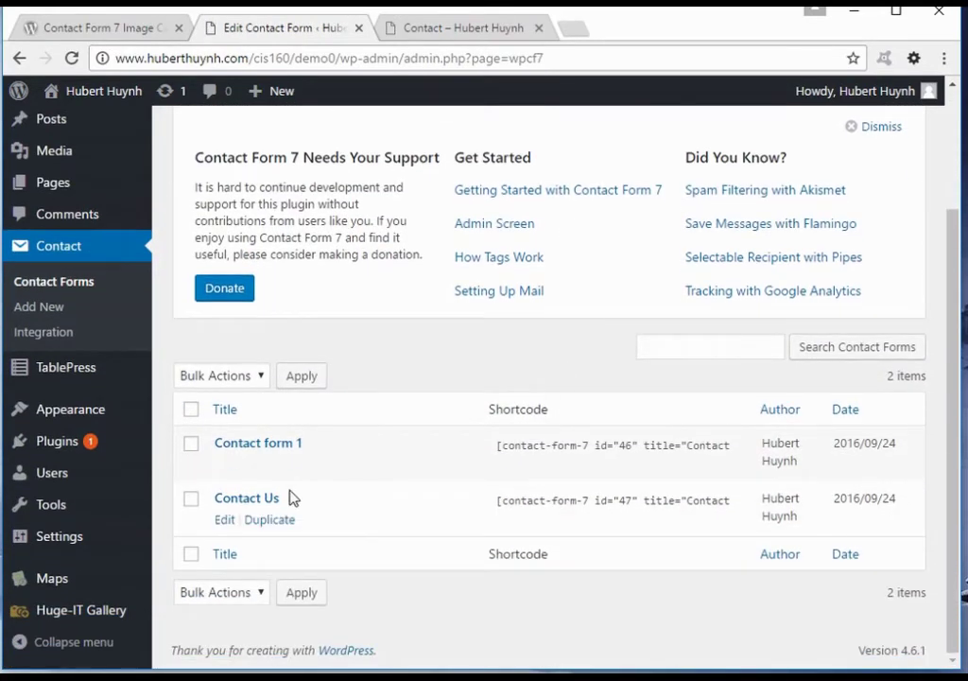
left_click(225, 521)
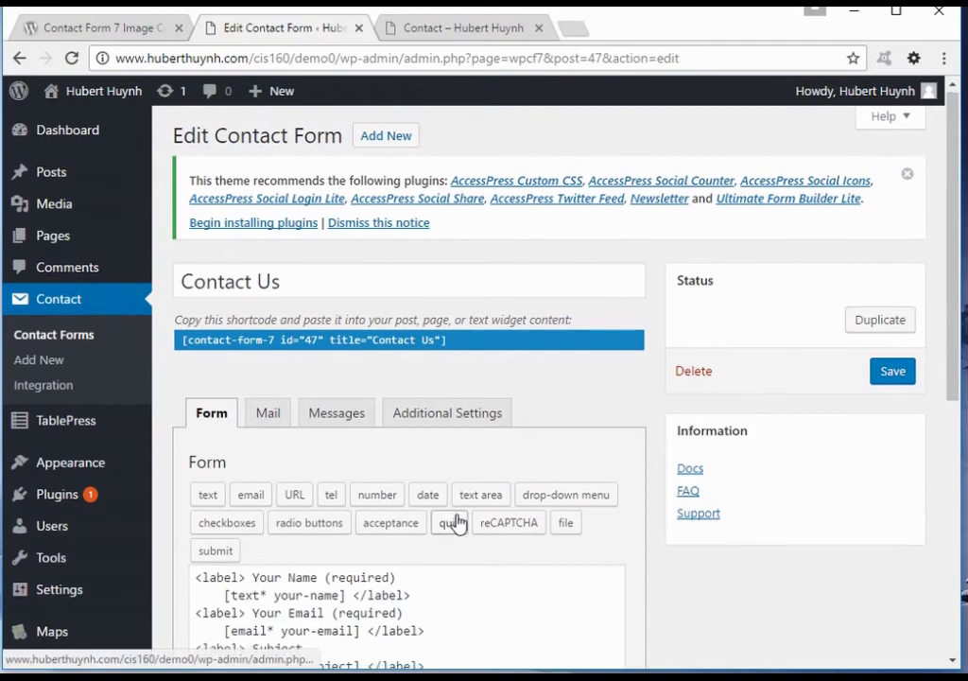
scroll(456, 520, "down", 3)
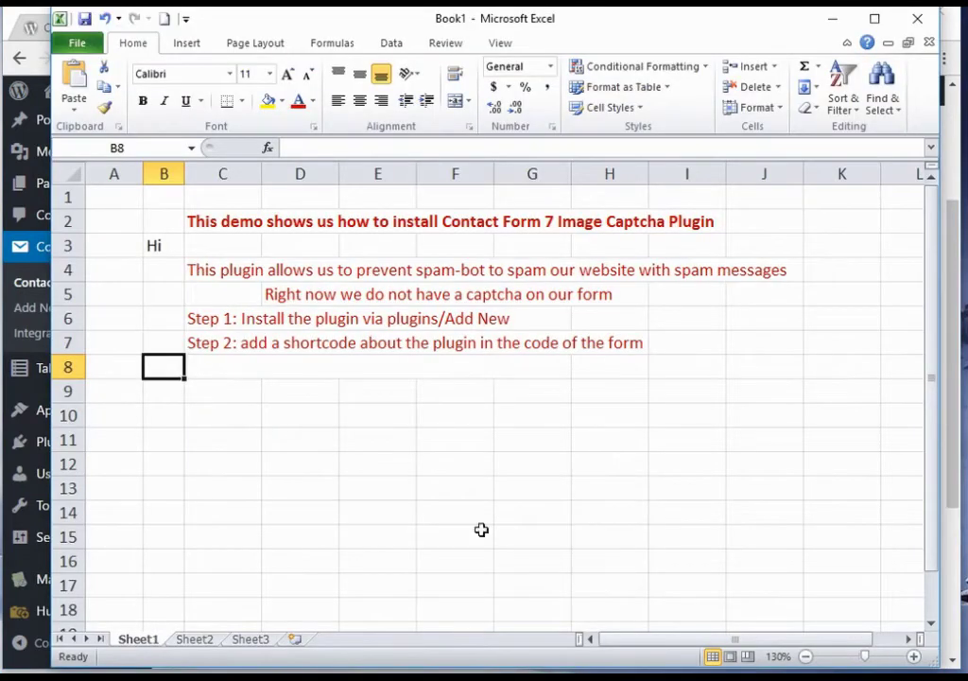
Make [cf7ic] in I7 bold red, note 'we will use this shortcode' in J7, and select the shortcode text
left_click(672, 344)
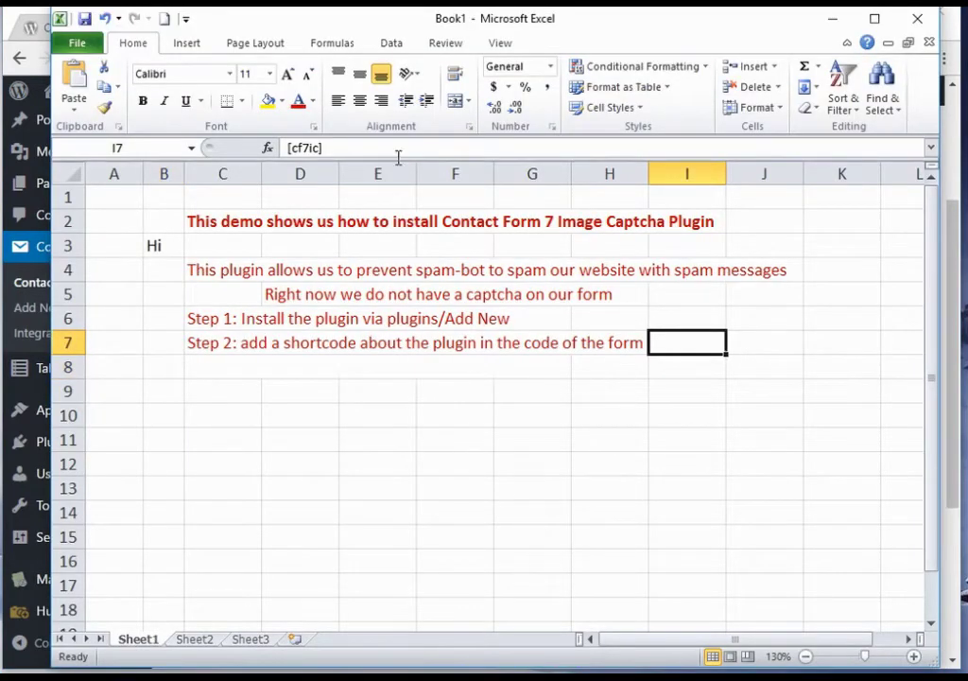
left_click(143, 101)
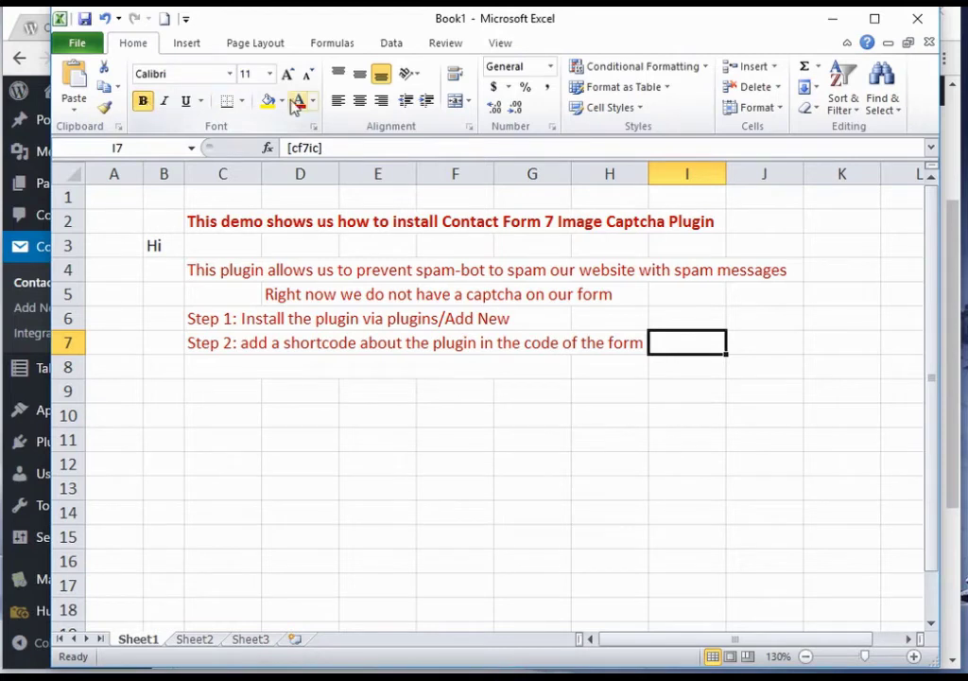
left_click(298, 101)
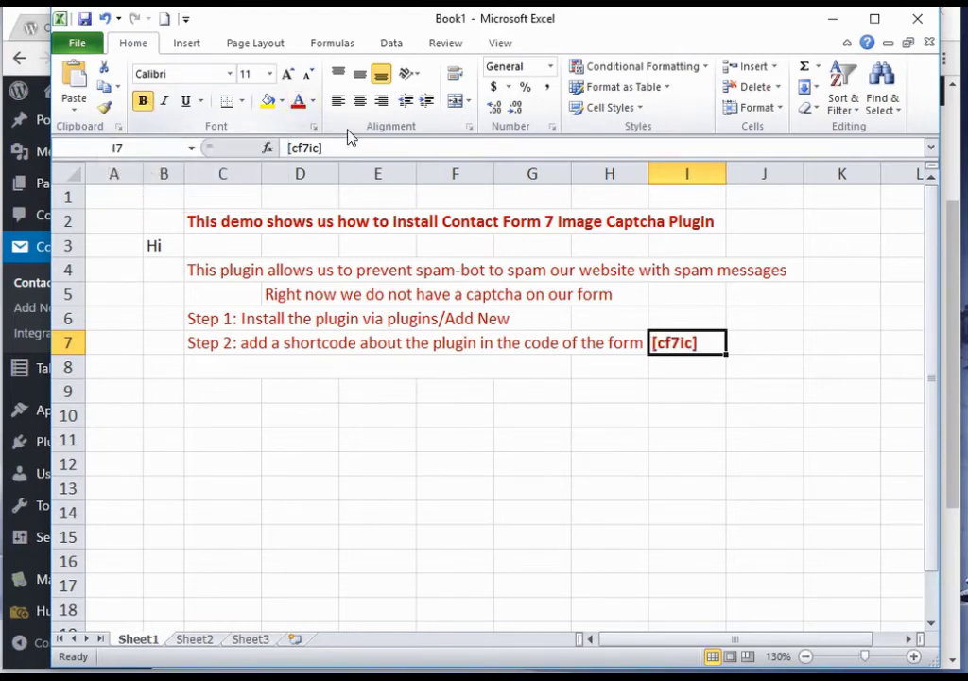
left_click(777, 340)
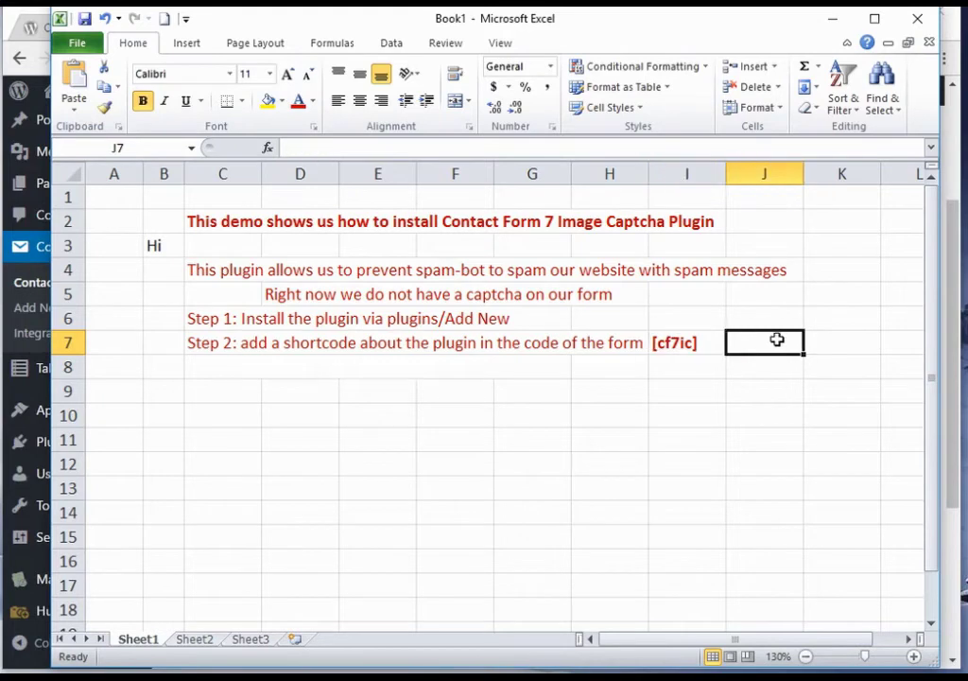
type("we wi")
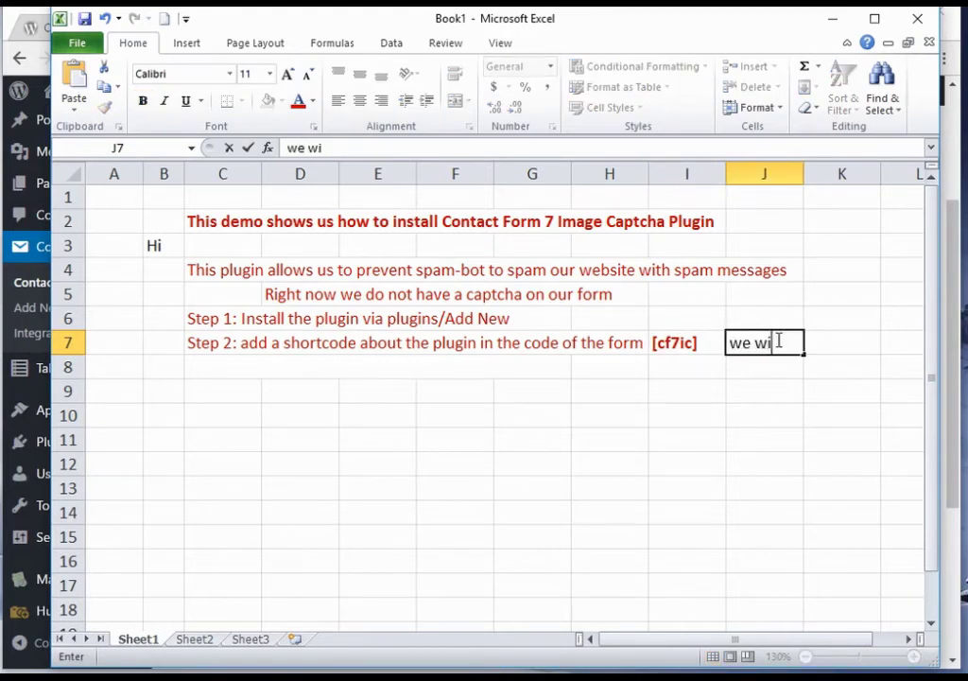
type("ll use this short")
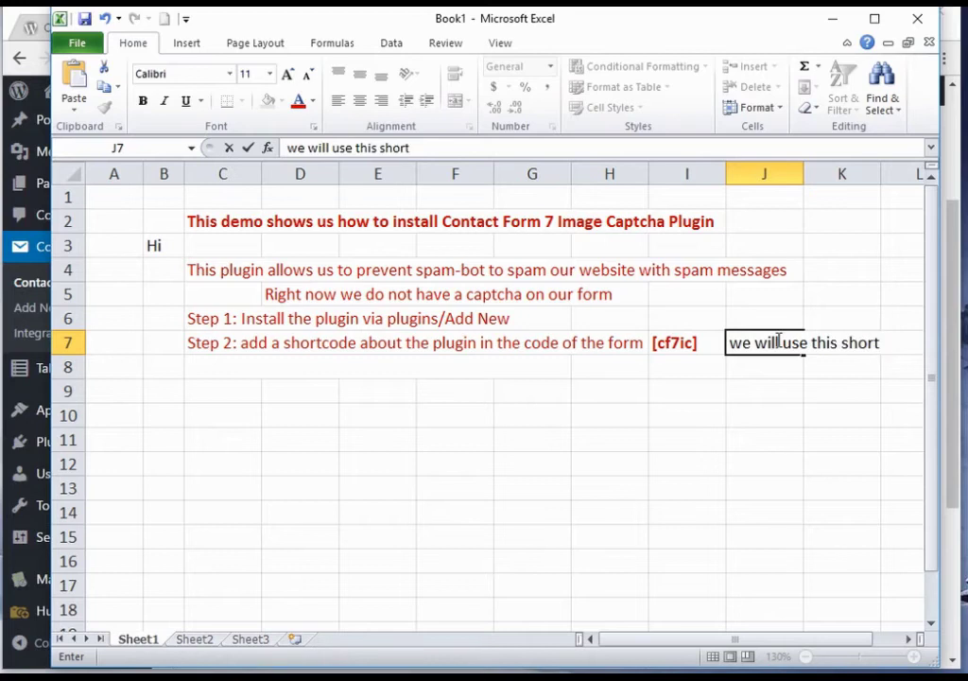
type("code")
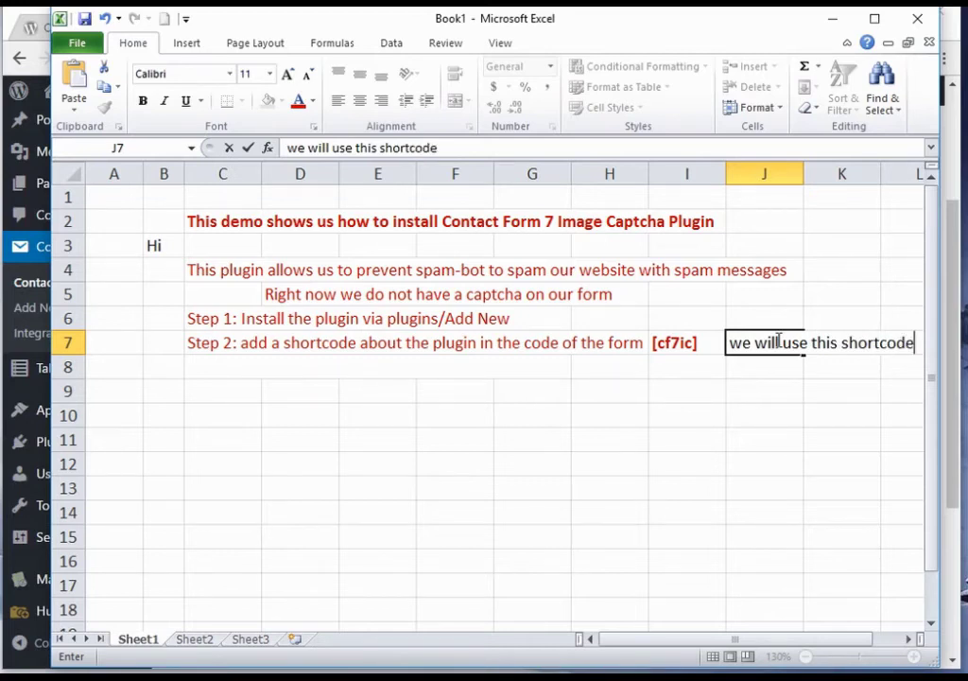
left_click(696, 346)
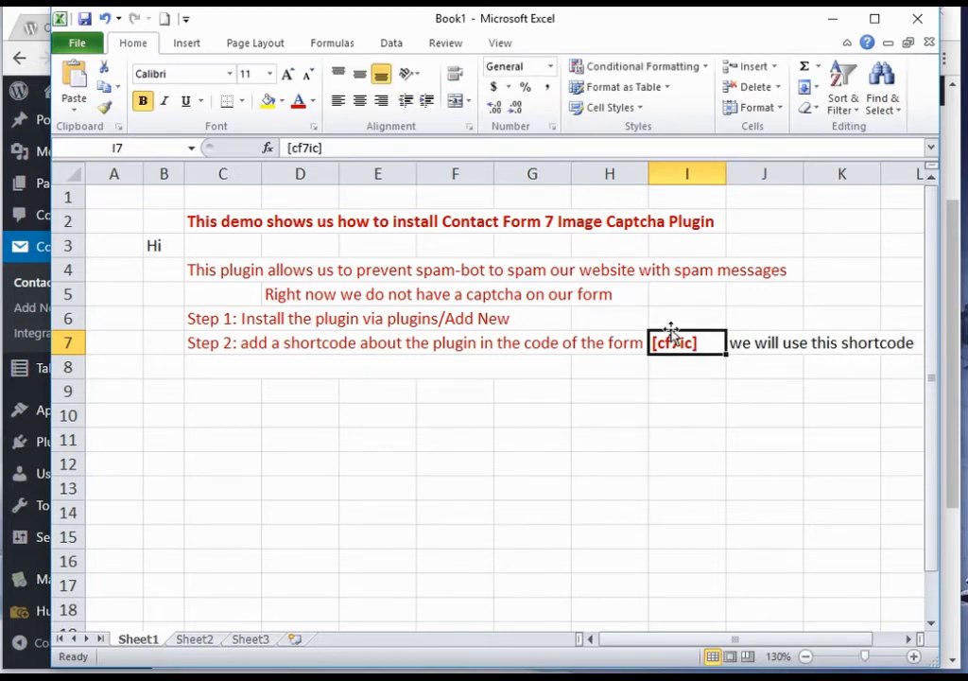
left_click(375, 147)
left_click_drag(322, 148, 285, 148)
key("ctrl+c")
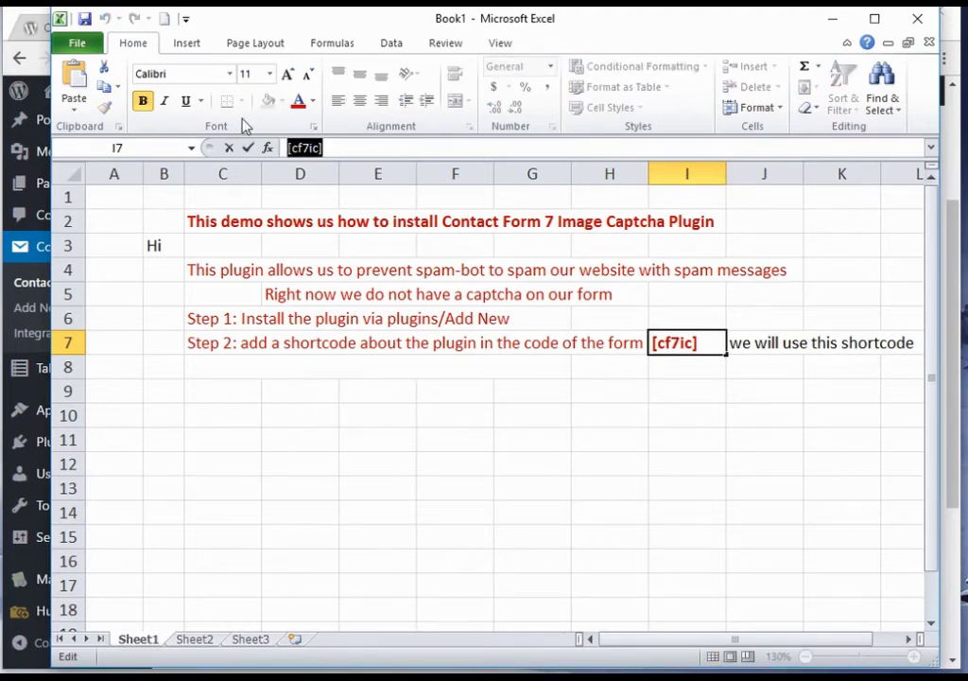
Paste [cf7ic] on a new line above the Send button in Contact Us and save the form
key("alt+Tab")
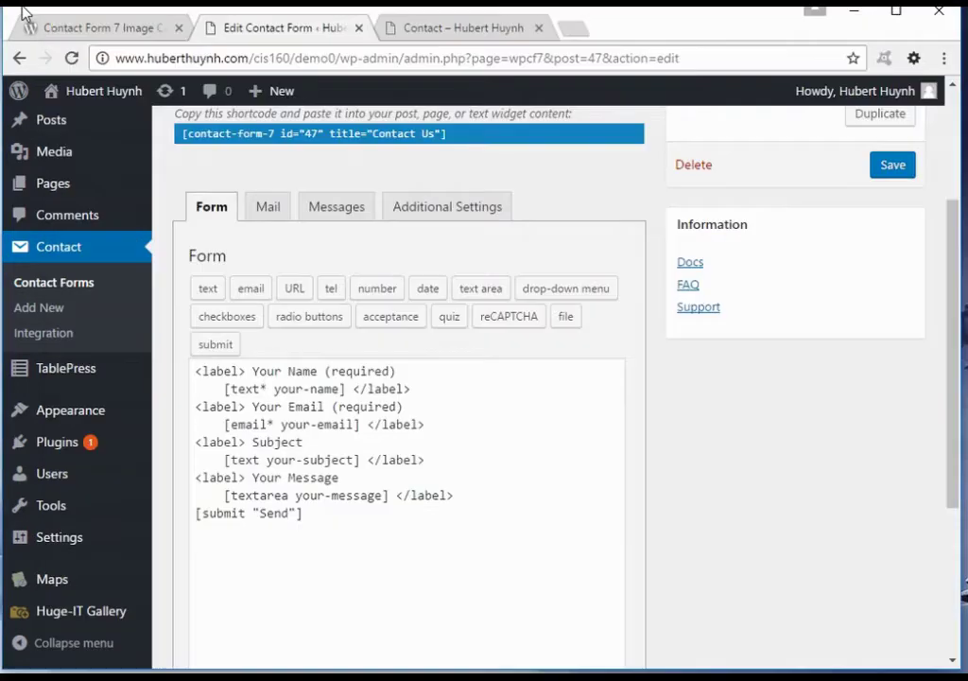
left_click(468, 495)
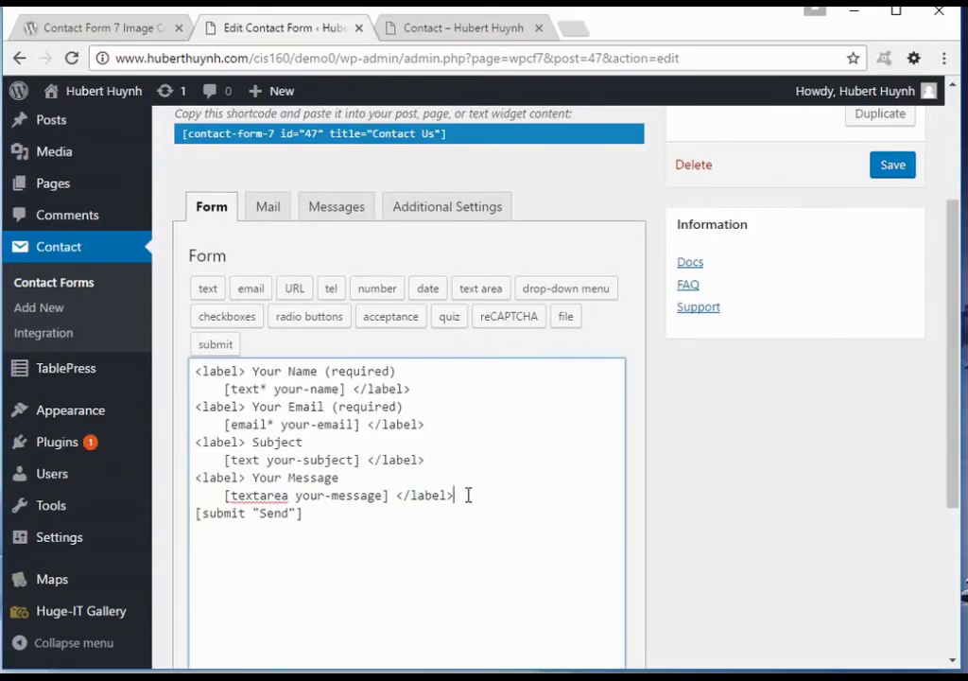
key("Return")
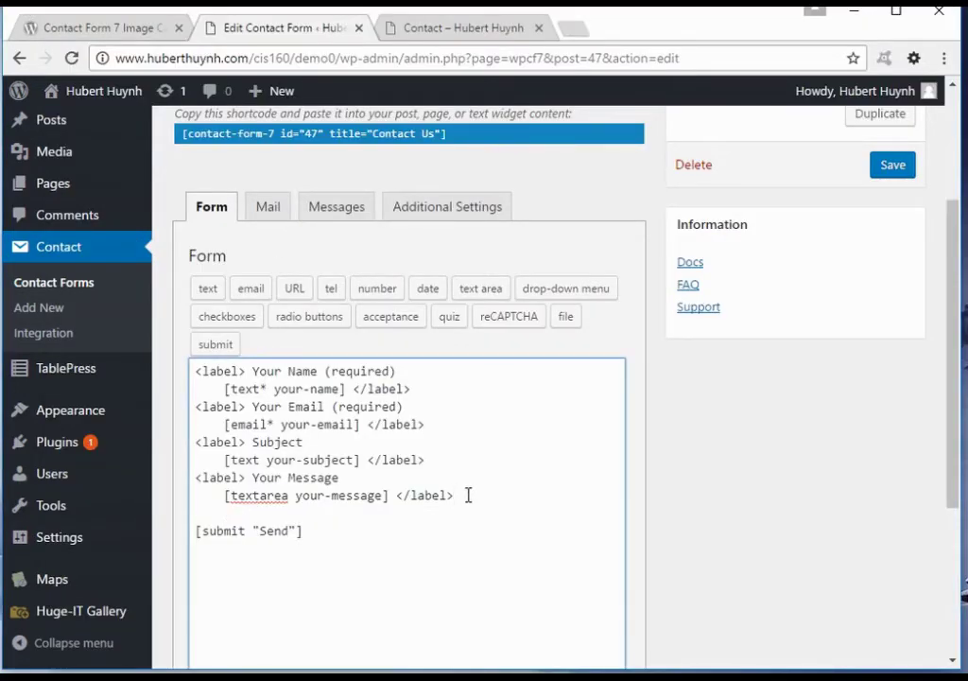
key("ctrl+v")
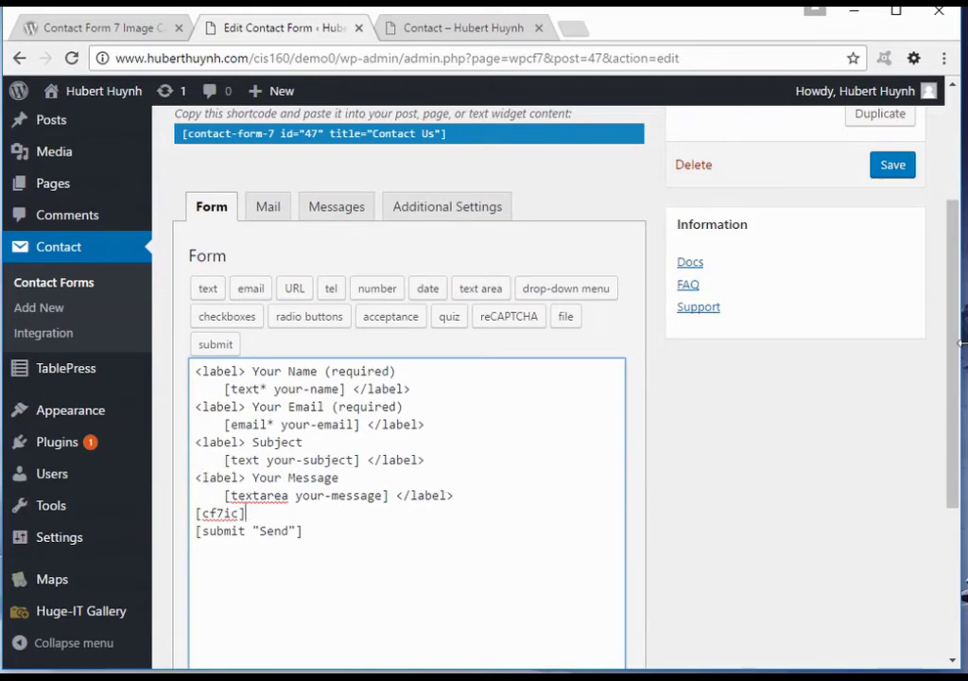
scroll(955, 345, "down", 3)
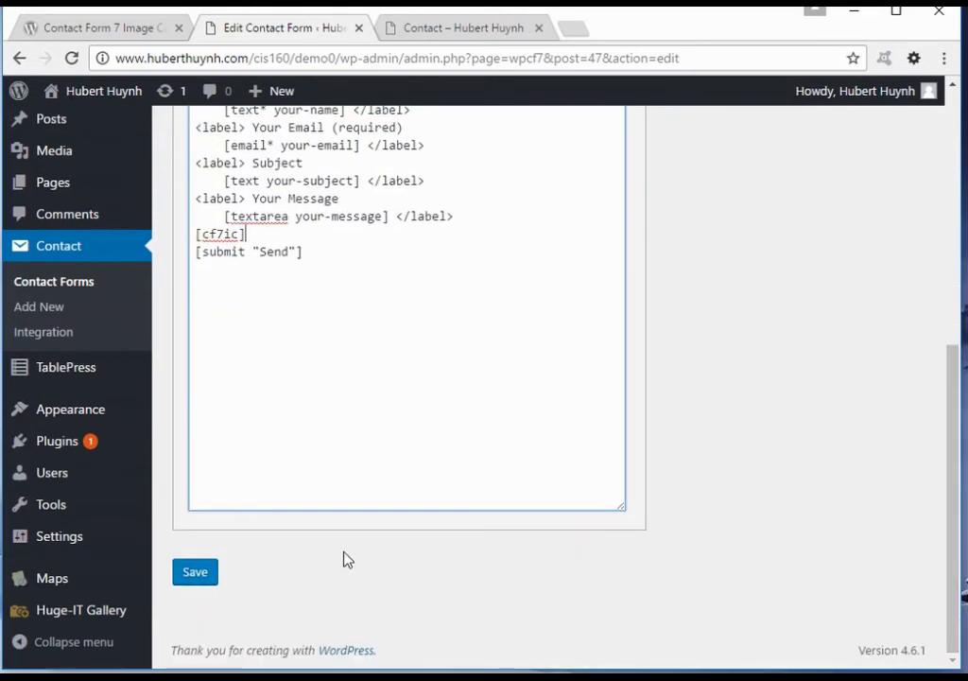
left_click(195, 574)
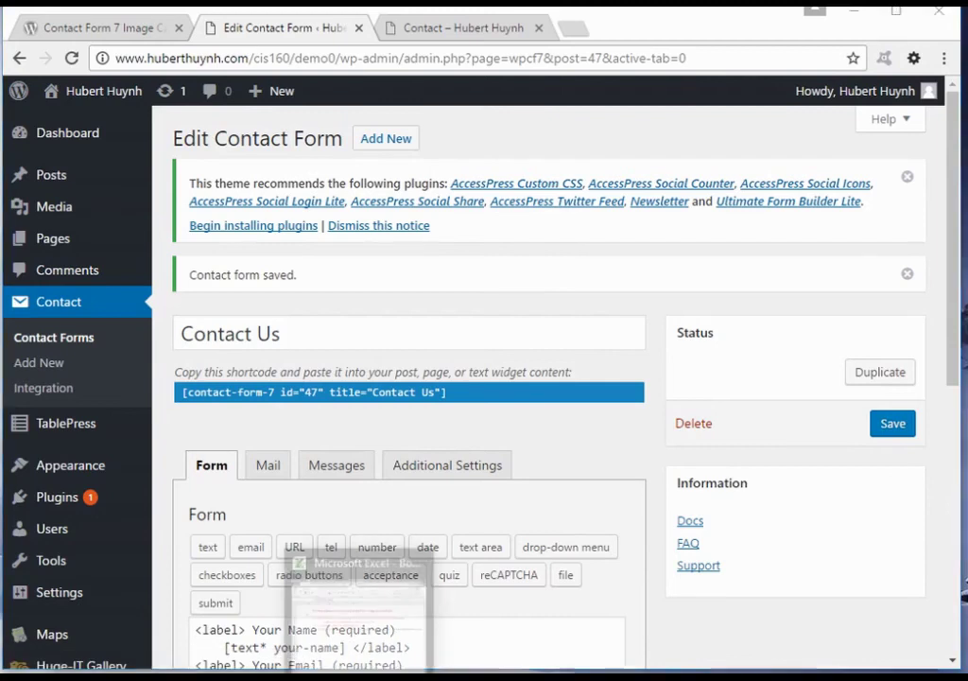
left_click(358, 674)
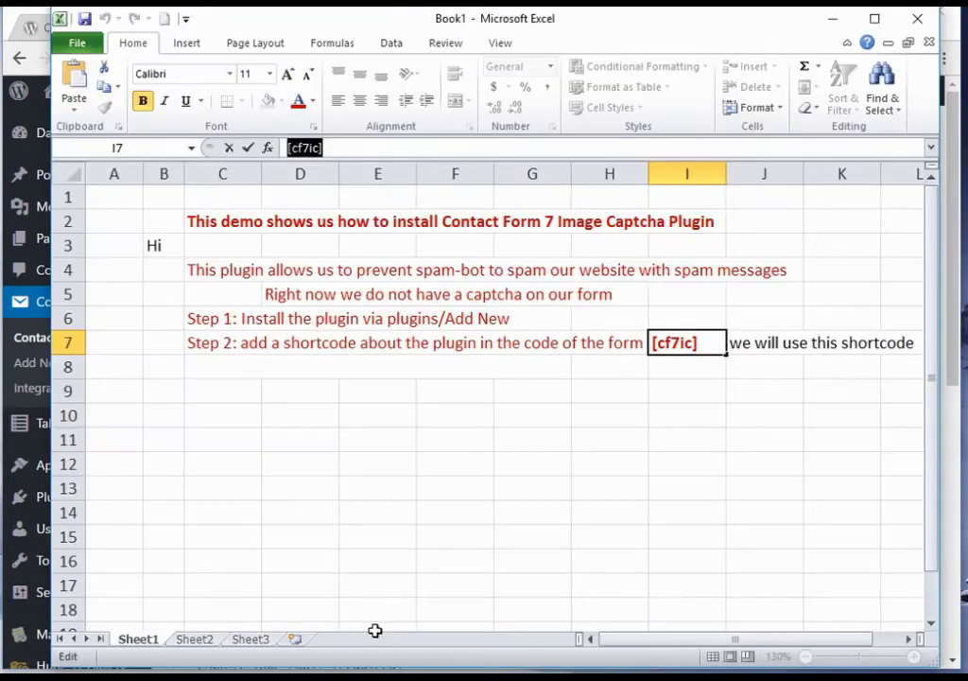
Colour the C8 Step 3 note red and start rewording its ending to 'the capt'
left_click(218, 367)
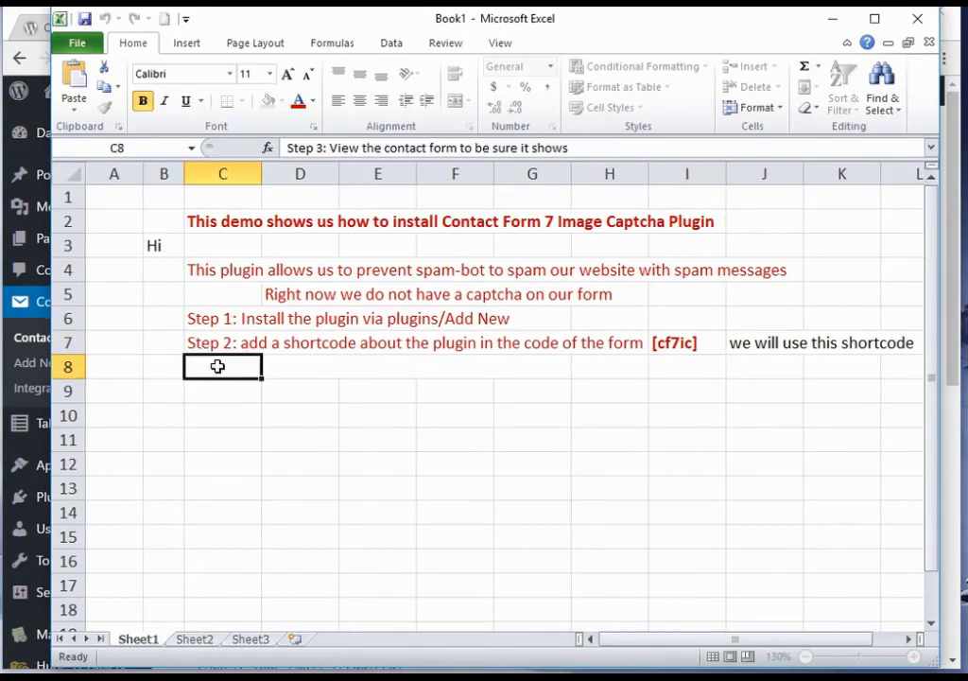
left_click(309, 108)
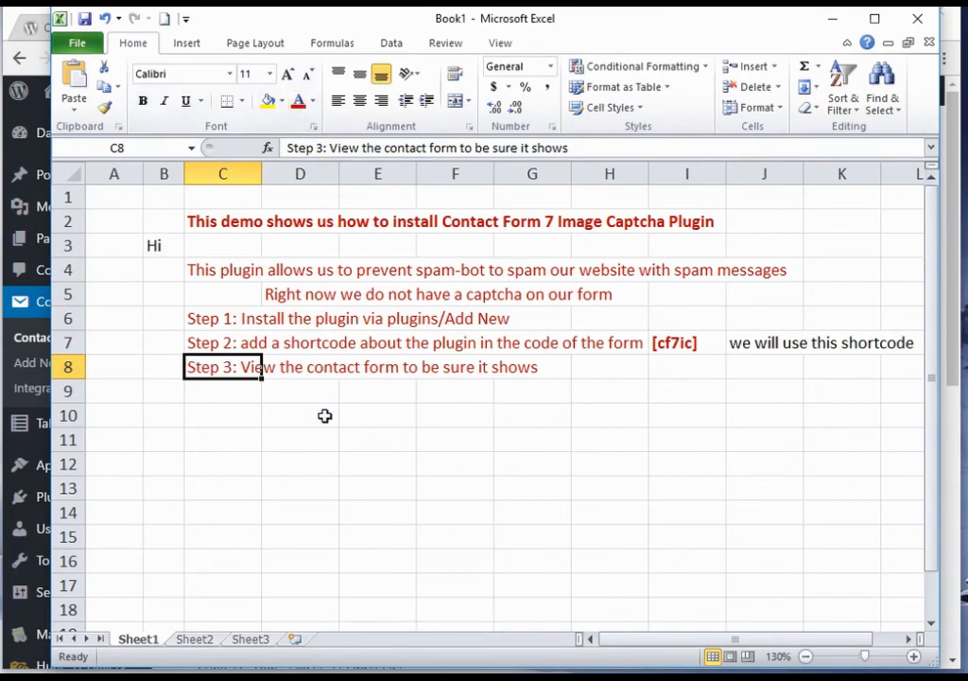
left_click(348, 397)
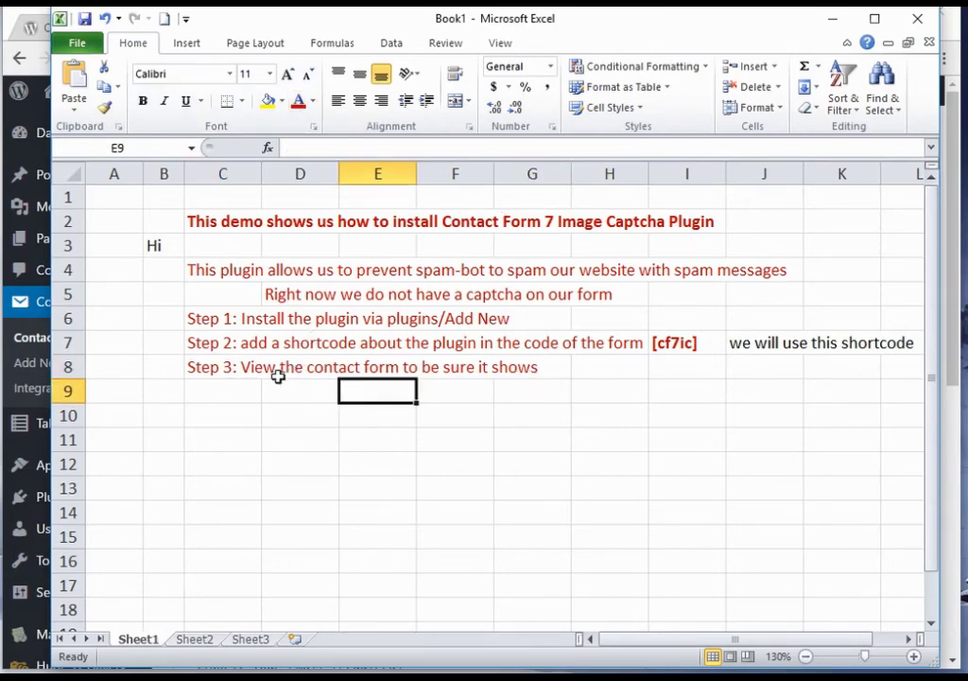
left_click(248, 368)
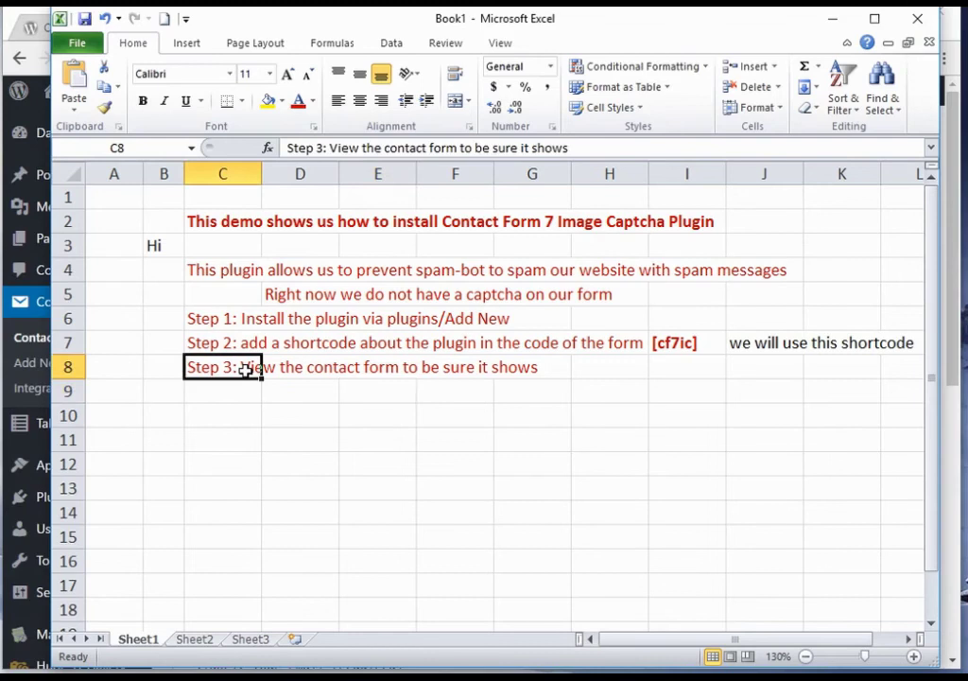
left_click(527, 149)
key("BackSpace")
key("BackSpace")
key("BackSpace")
type("the cap")
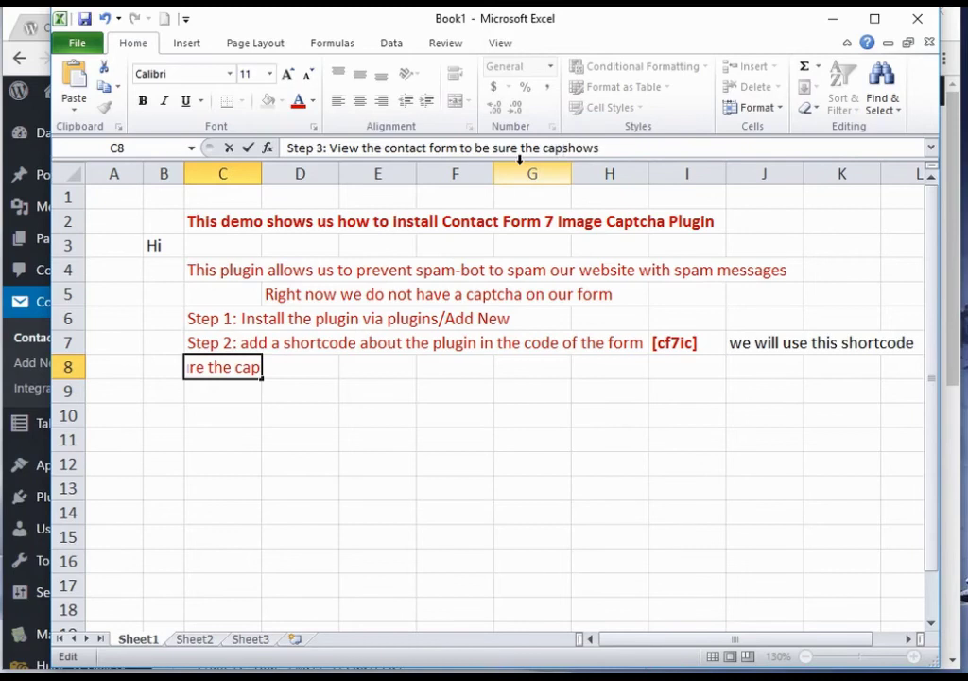